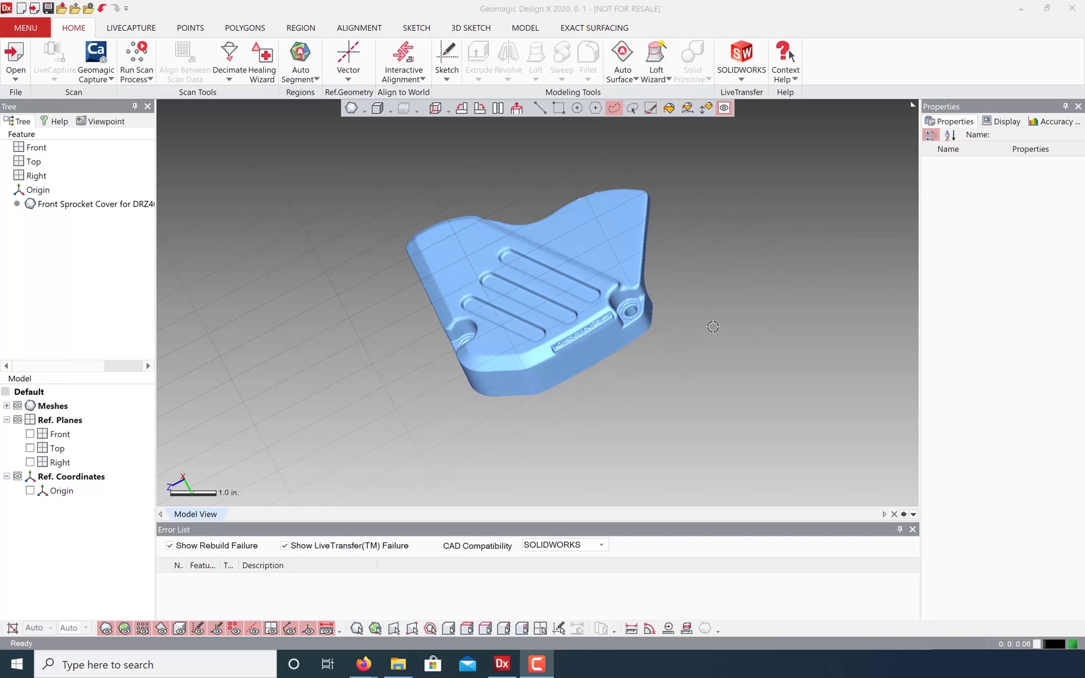
Step: Orbit the scan to inspect the cover's underside, top, inner ribs, ribbed face and side walls
right_click_drag(722, 297, 460, 219)
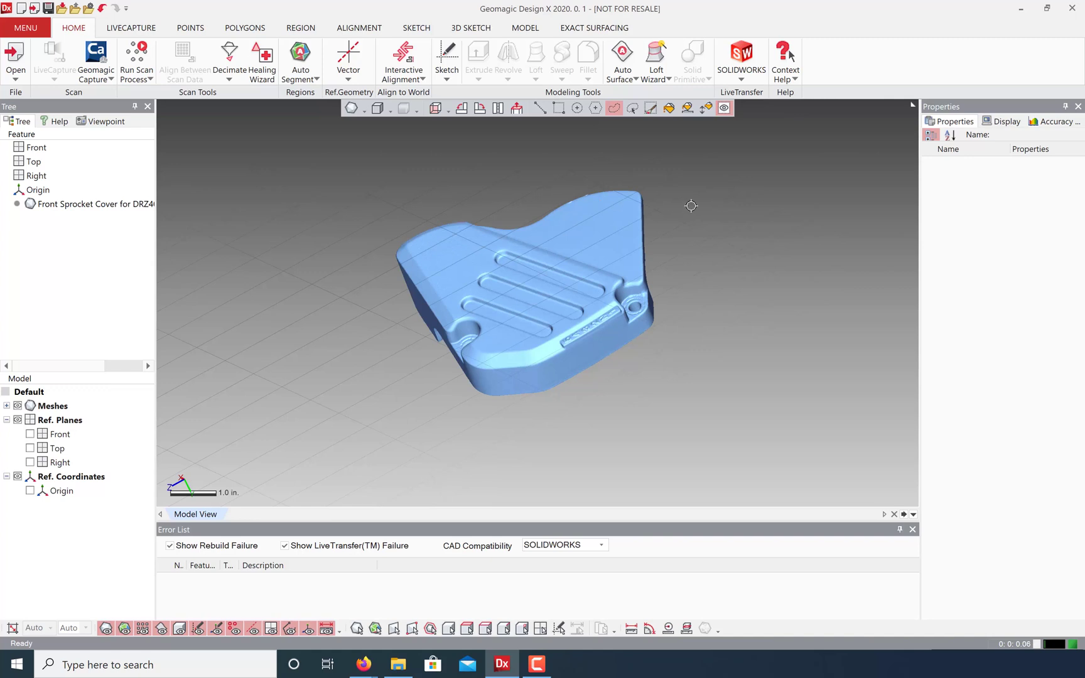
right_click_drag(505, 202, 331, 407)
right_click_drag(718, 362, 376, 396)
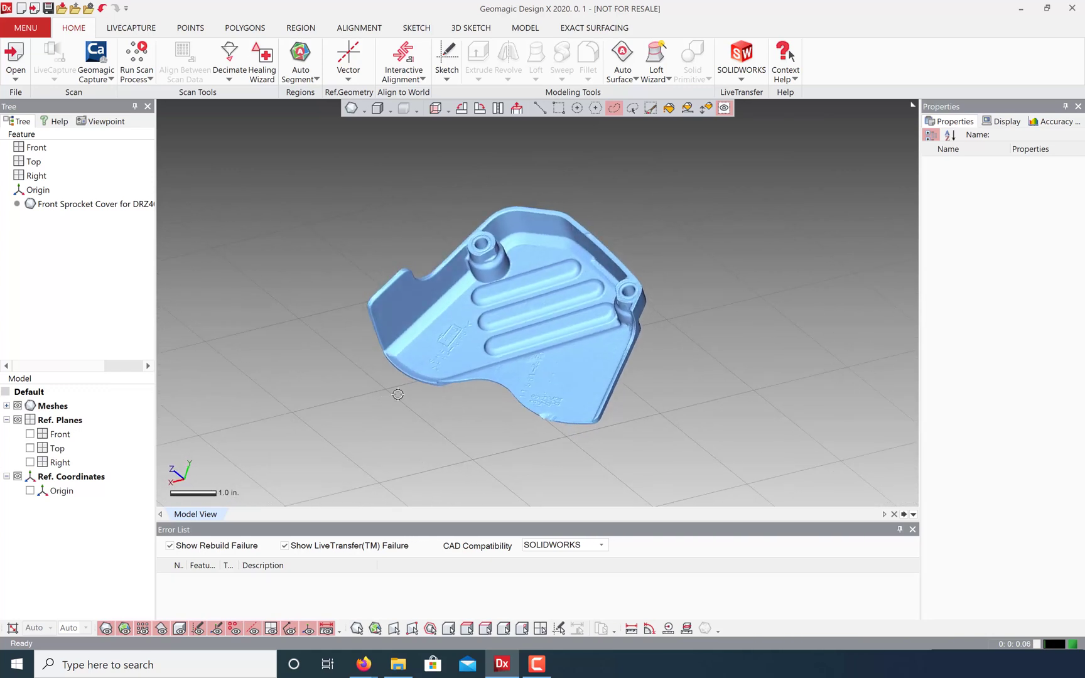
right_click_drag(437, 450, 217, 515)
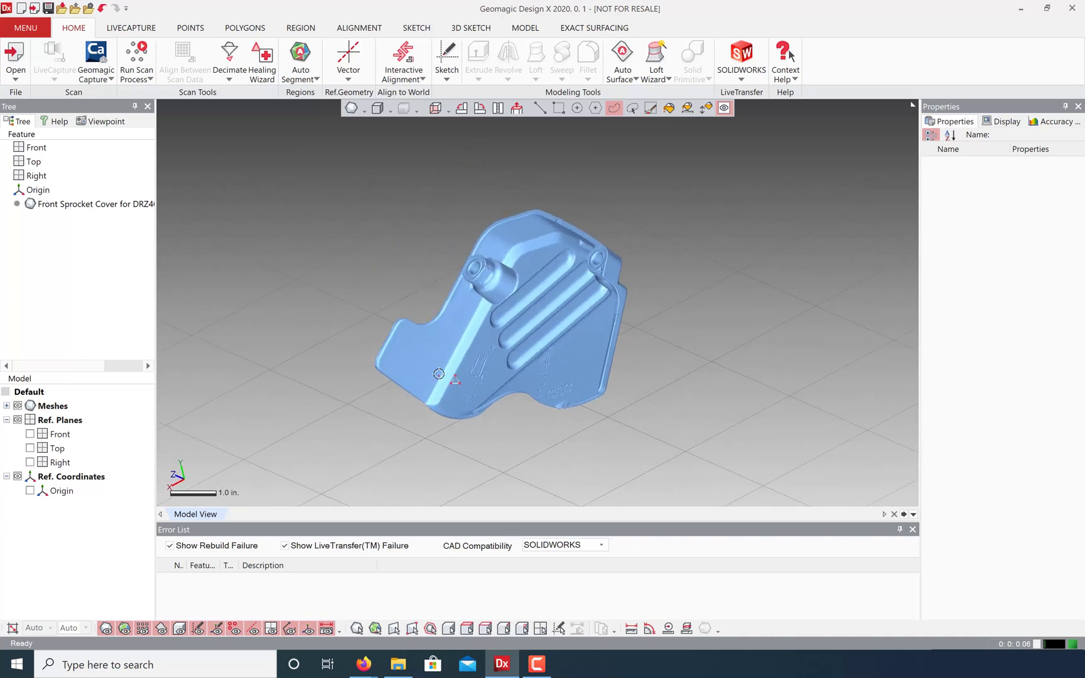
right_click_drag(449, 351, 653, 355)
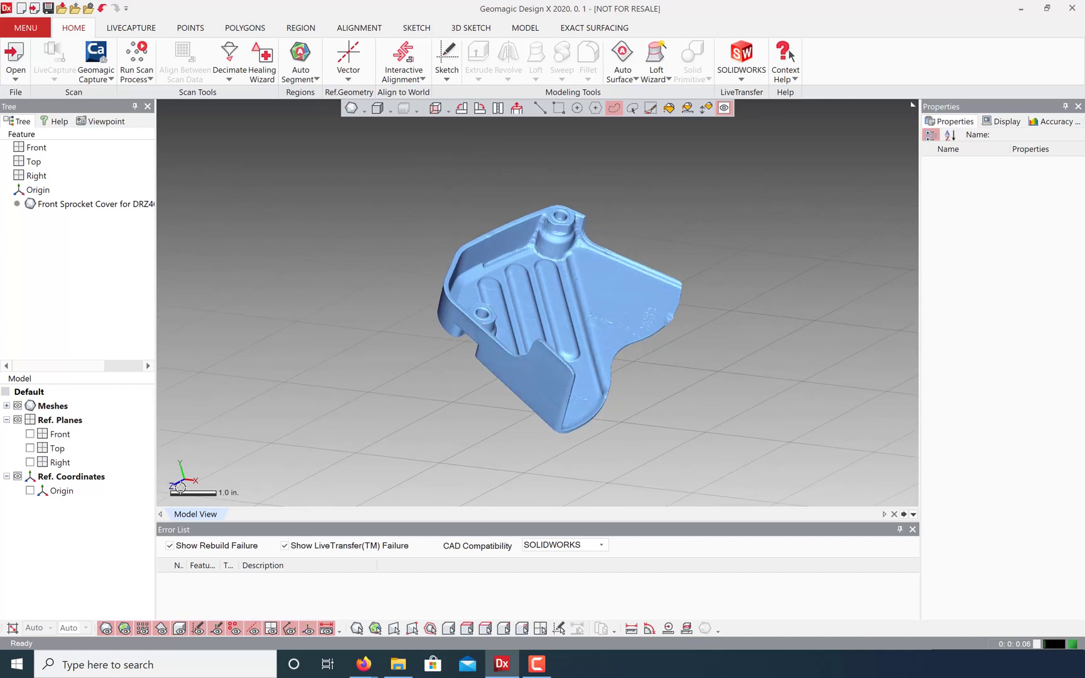
right_click_drag(564, 254, 513, 375)
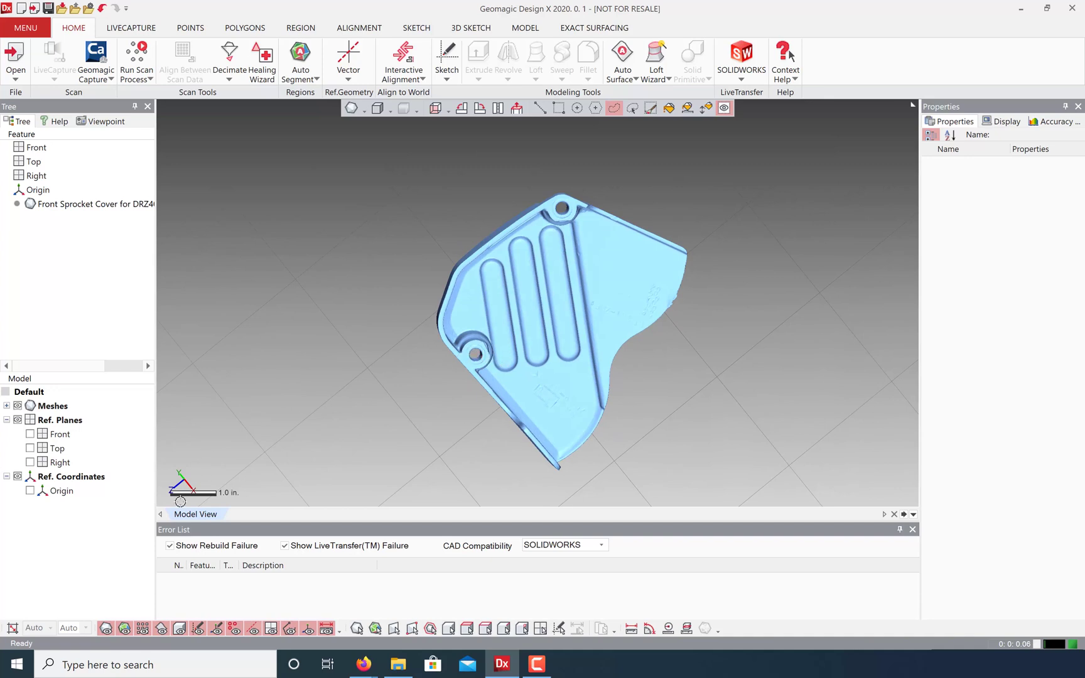
right_click_drag(677, 394, 286, 180)
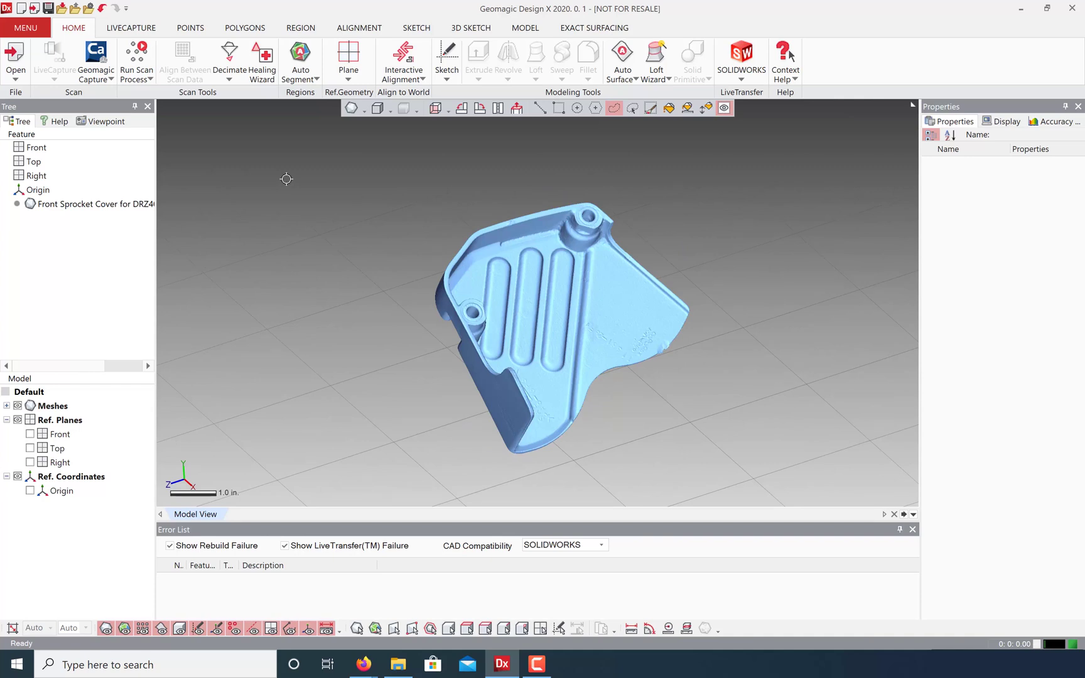
Step: Extract Plane1 from the flat ribbed face, selected with Smart Selection, using the Extract method
left_click(351, 79)
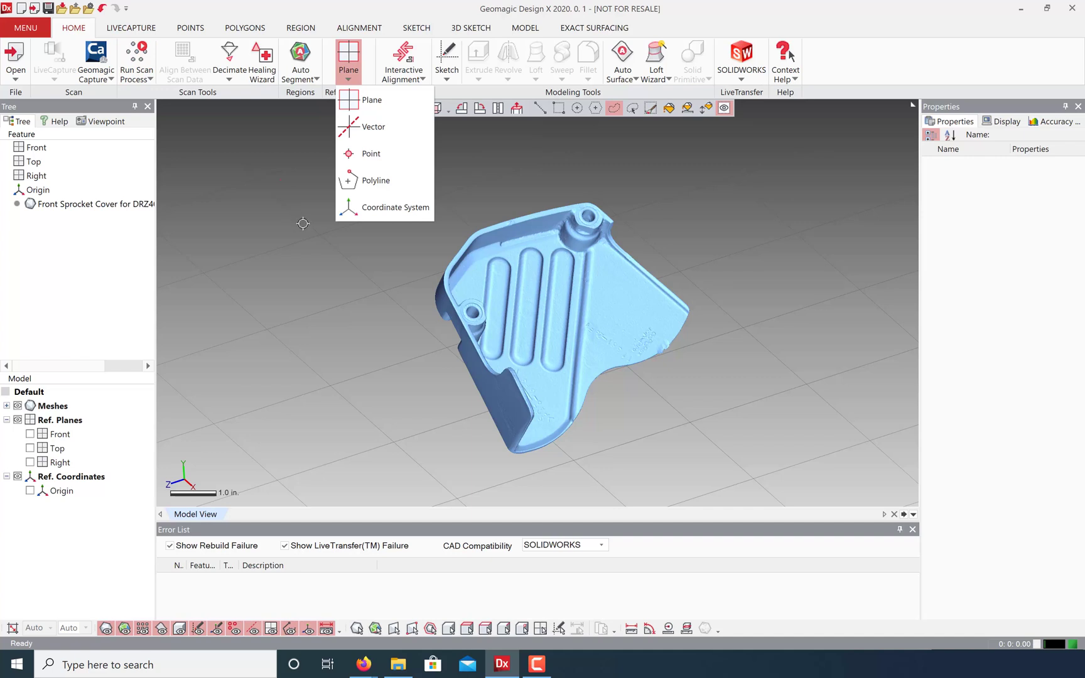
left_click(375, 101)
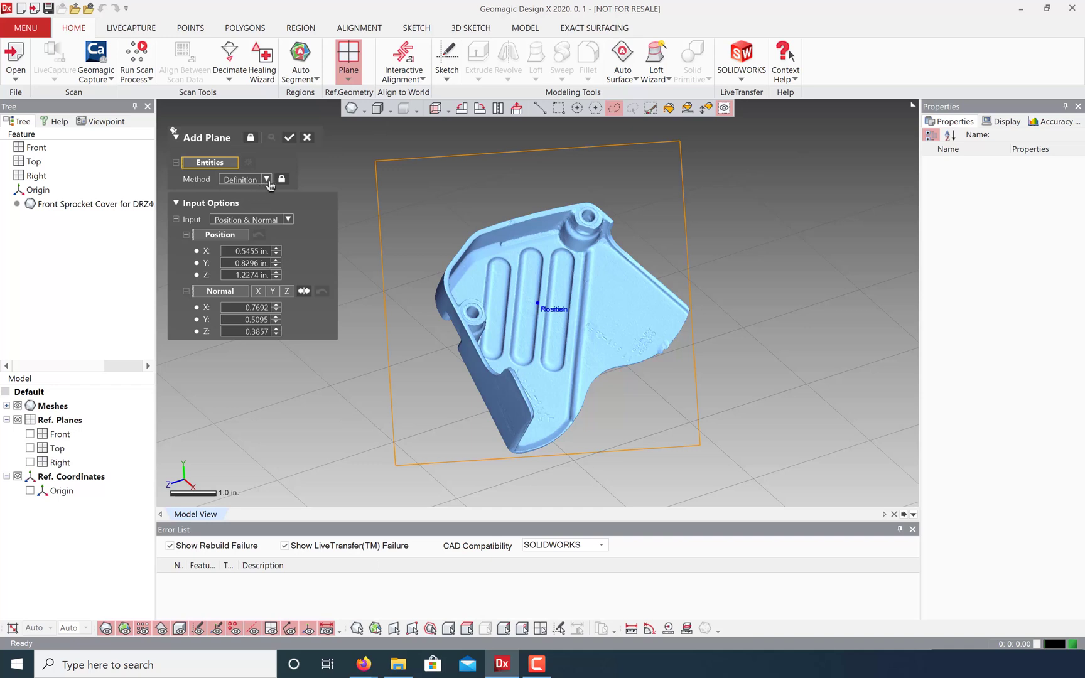
left_click(267, 179)
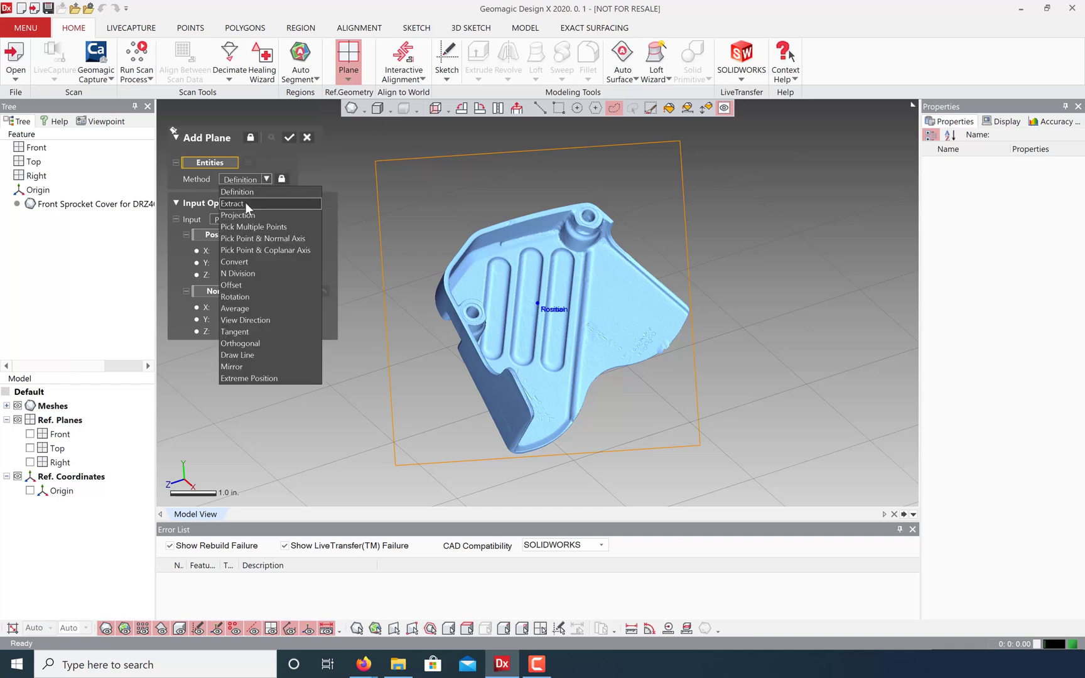
left_click(245, 203)
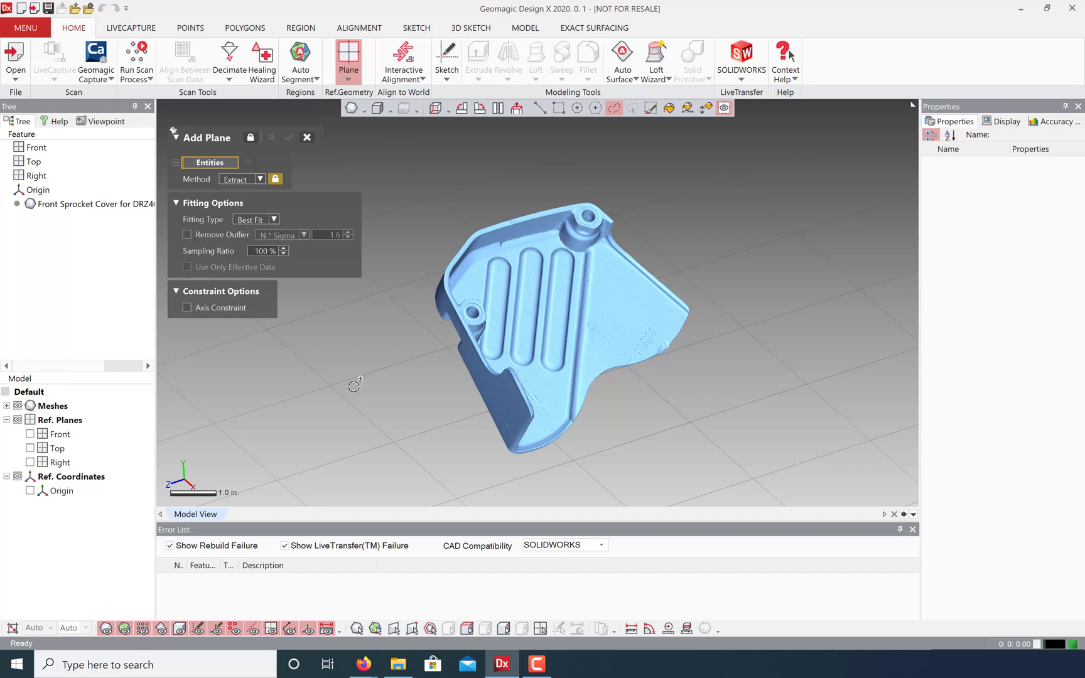
right_click_drag(336, 385, 813, 159)
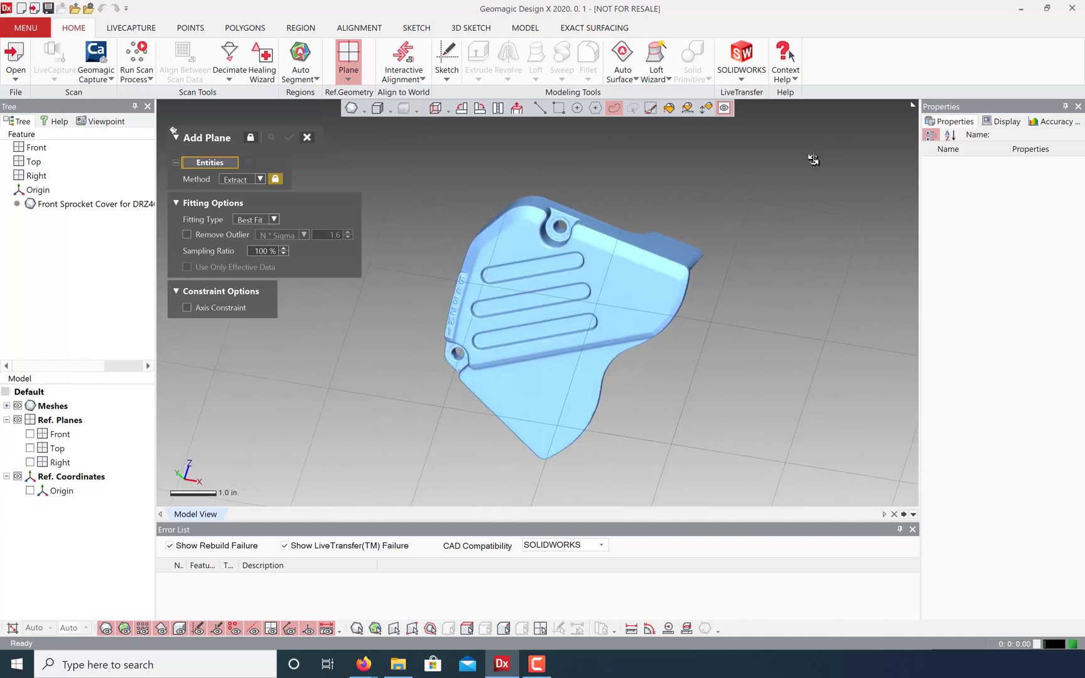
left_click(705, 109)
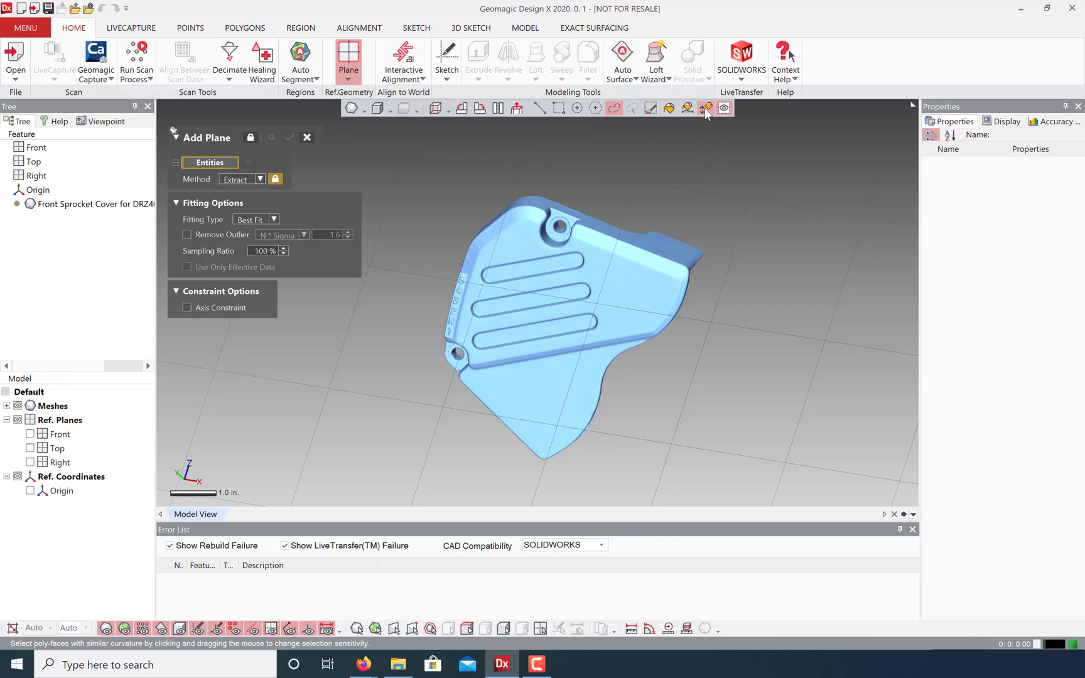
left_click(627, 284)
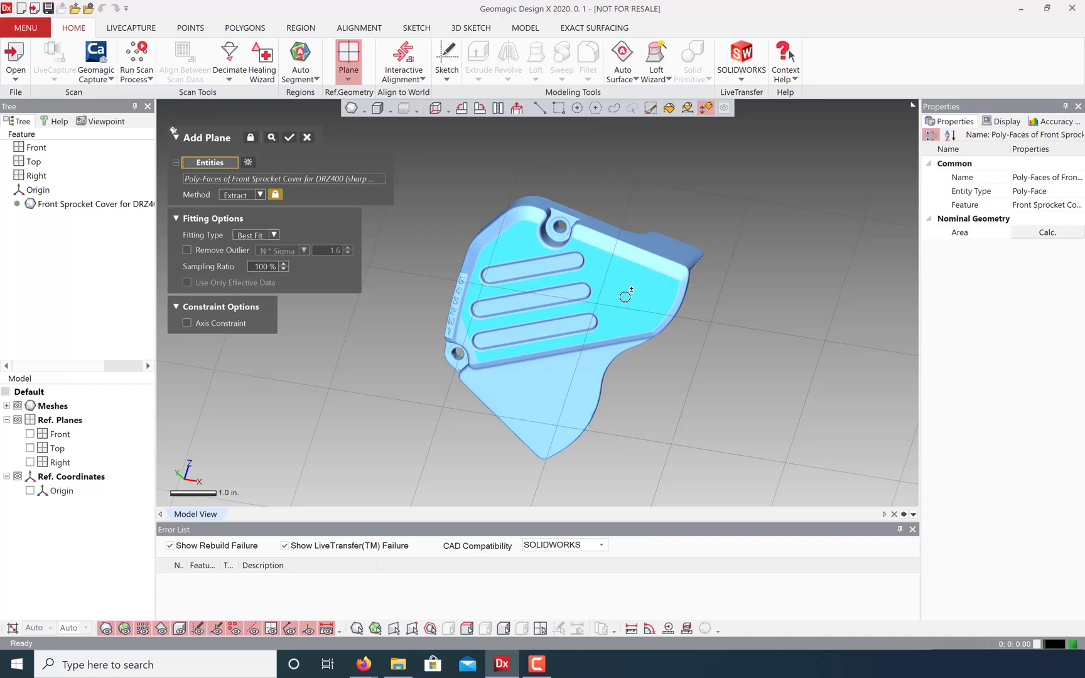
right_click_drag(655, 185, 790, 304)
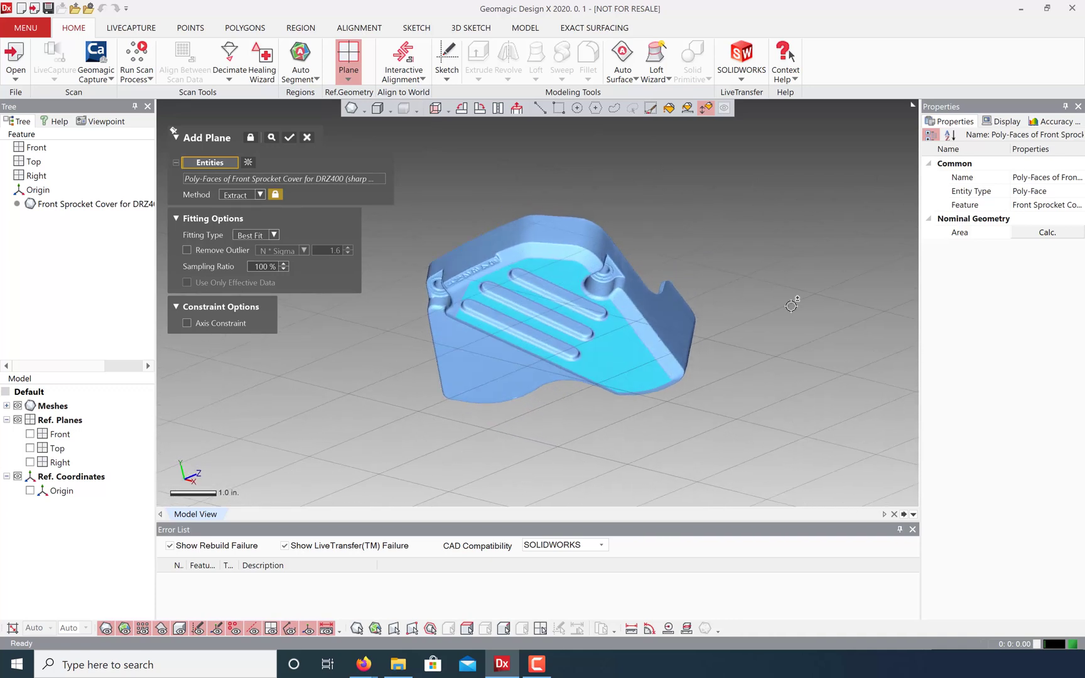
left_click(288, 137)
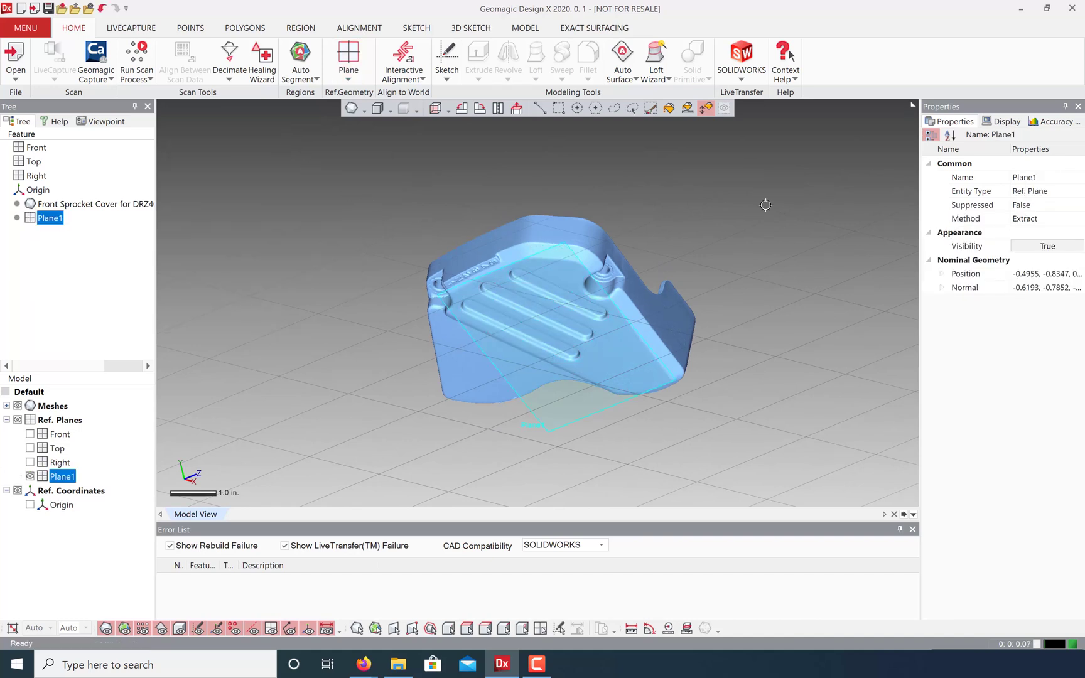
Step: Lasso-select the cover's tall flat side wall and extract Plane2 from it
right_click_drag(539, 150, 528, 334)
left_click(608, 285)
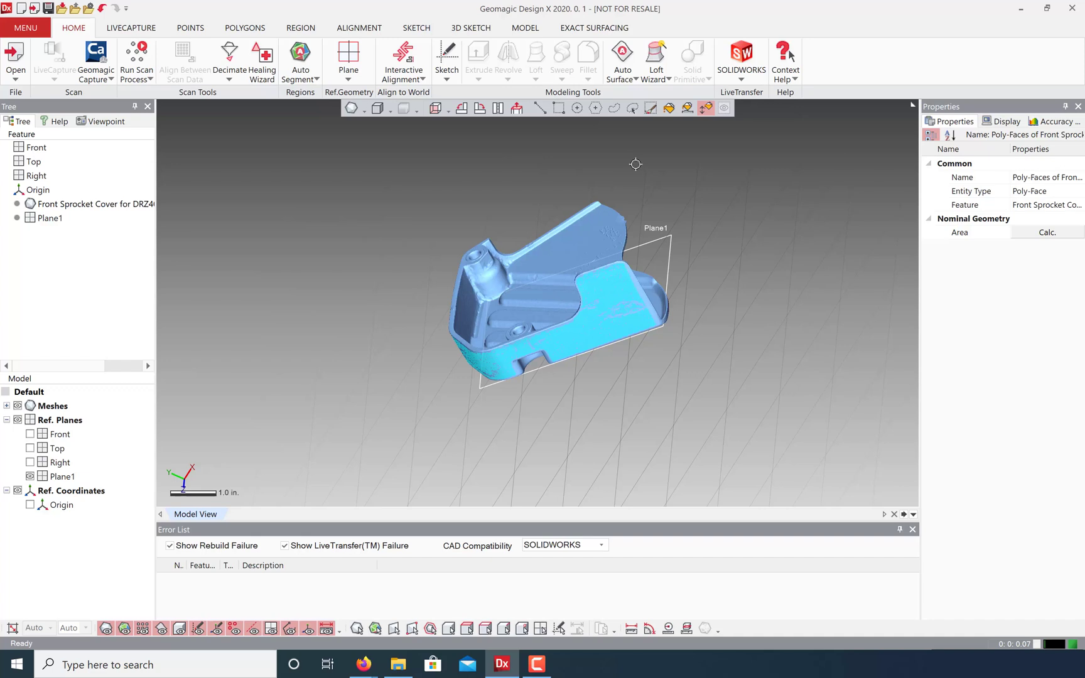
left_click(614, 108)
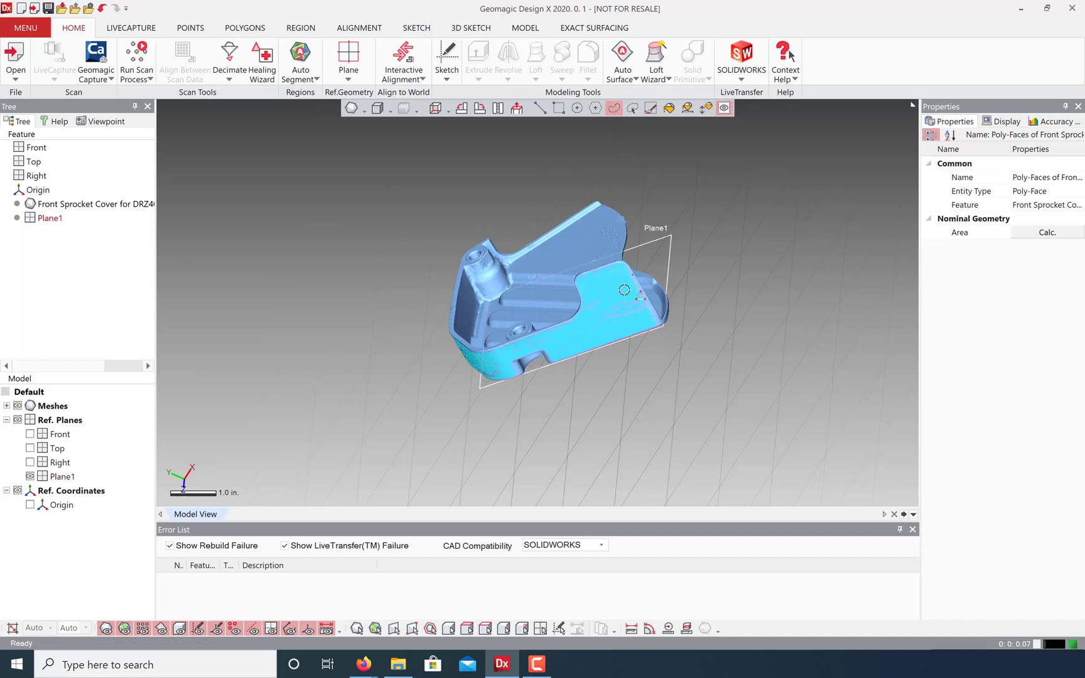
left_click(622, 375)
mouse_move(432, 358)
right_mouse_down()
mouse_move(497, 211)
mouse_move(588, 271)
mouse_move(463, 332)
mouse_move(552, 364)
right_mouse_up()
scroll(589, 272, "up", 3)
mouse_move(559, 369)
left_mouse_down()
mouse_move(527, 318)
mouse_move(543, 293)
mouse_move(614, 313)
mouse_move(698, 296)
mouse_move(753, 258)
mouse_move(799, 314)
mouse_move(774, 415)
mouse_move(602, 384)
left_mouse_up()
mouse_move(596, 295)
right_mouse_down()
mouse_move(630, 279)
mouse_move(489, 223)
mouse_move(367, 260)
mouse_move(376, 284)
mouse_move(447, 222)
mouse_move(436, 241)
right_mouse_up()
left_click(349, 59)
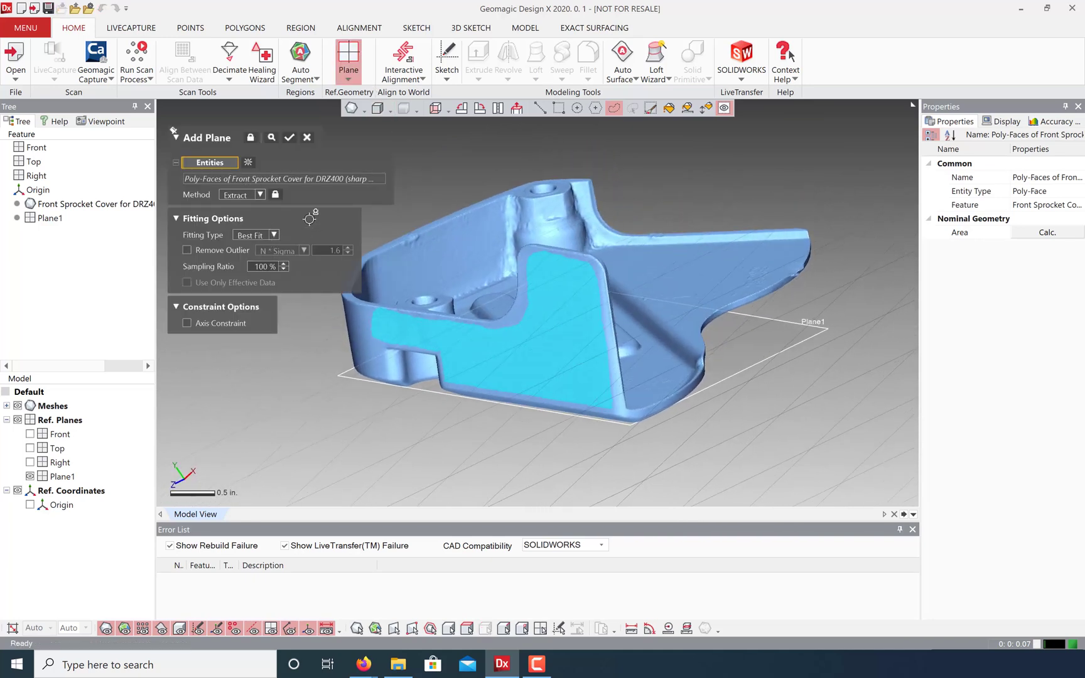
left_click(290, 138)
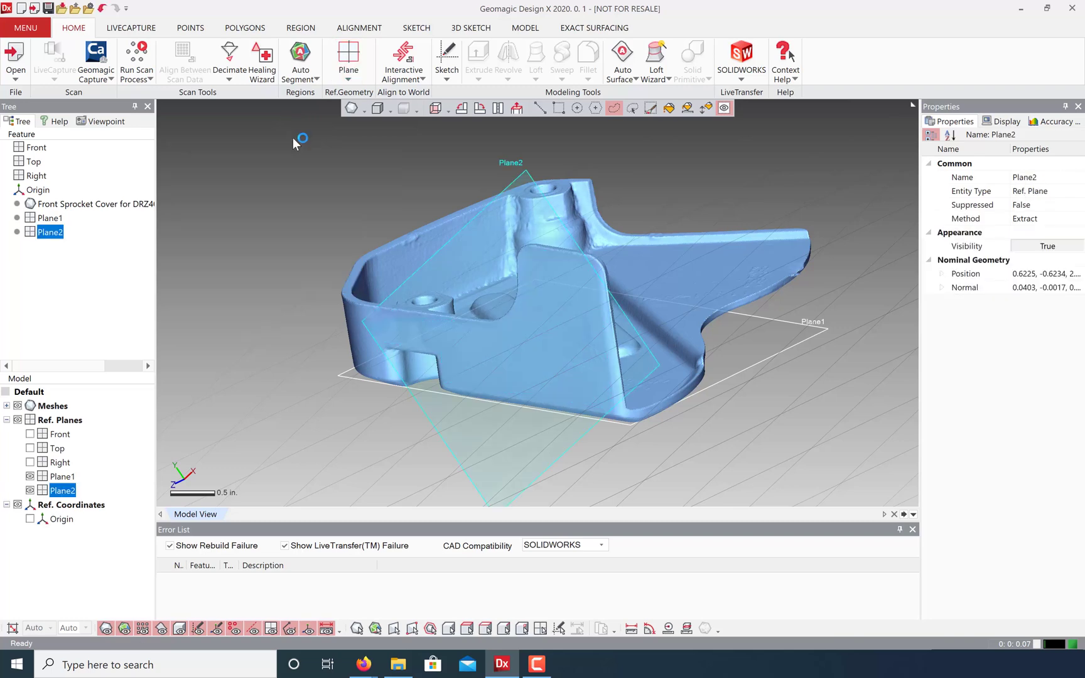
Step: Smart-select the inner wall of the mounting boss hole
right_click_drag(341, 300, 634, 334)
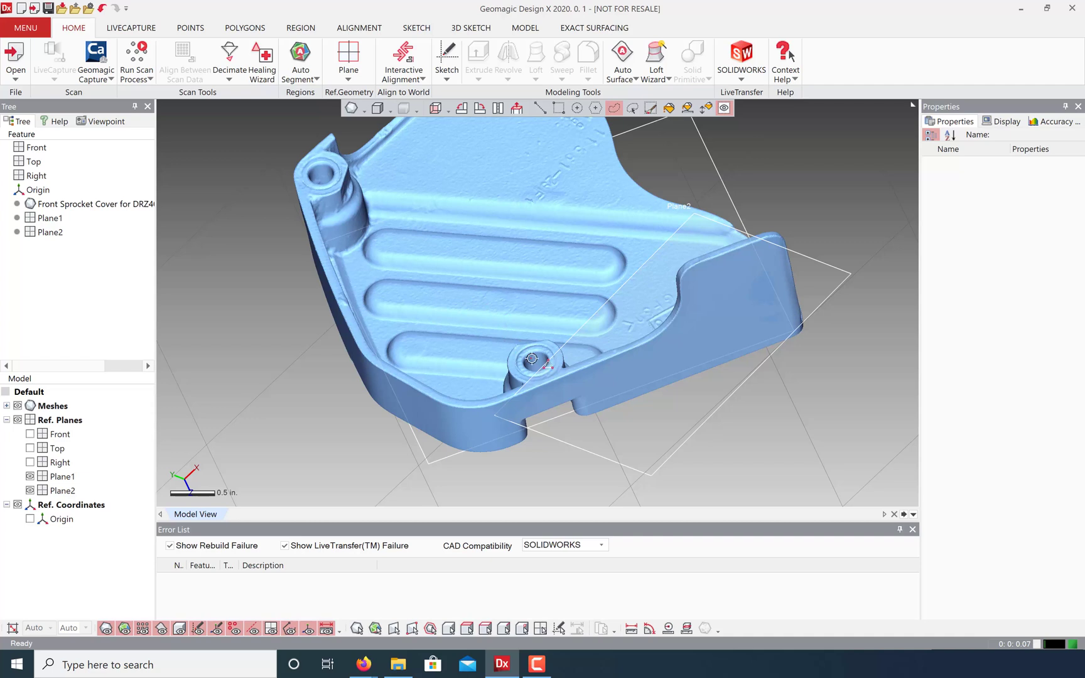
scroll(533, 359, "up", 3)
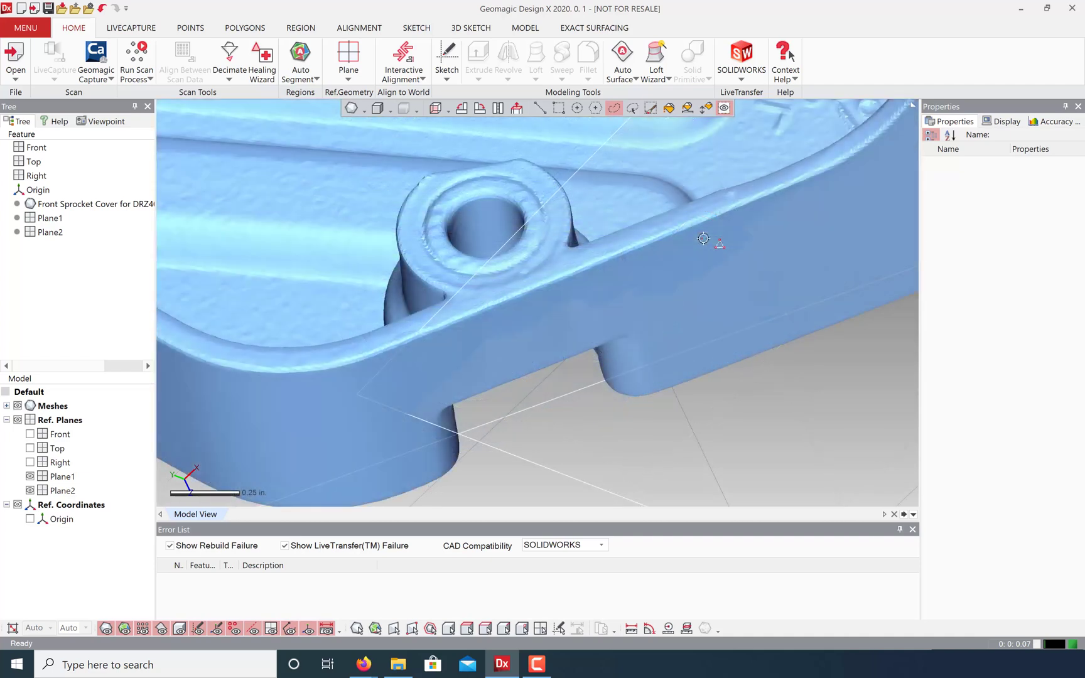
left_click(706, 109)
left_click(486, 212)
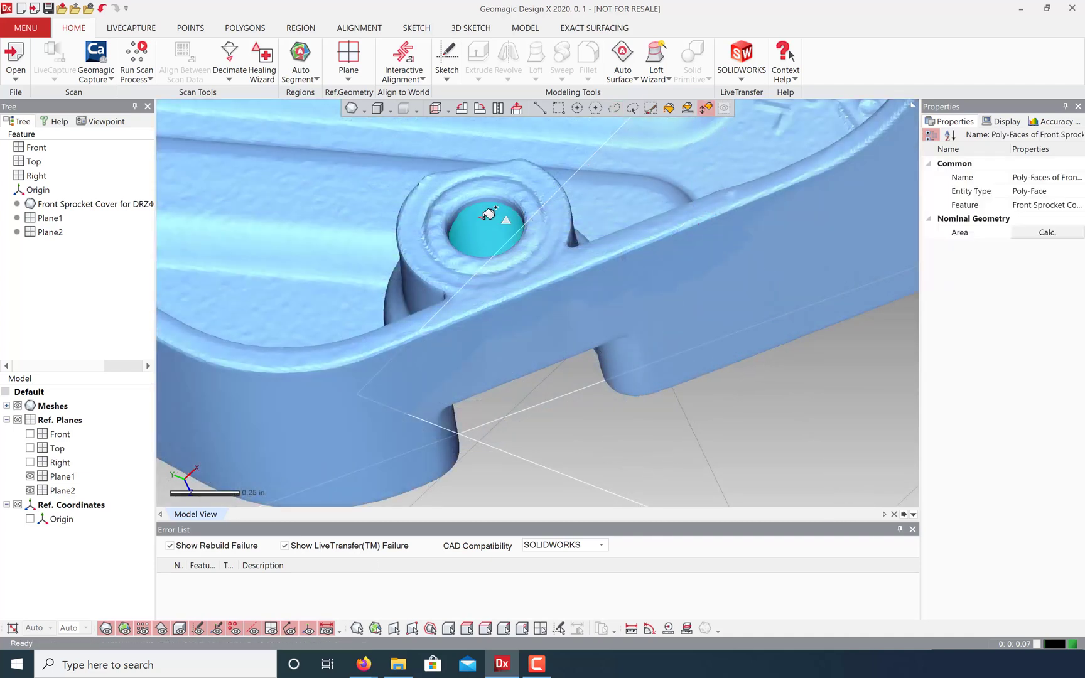
right_click_drag(486, 210, 521, 233)
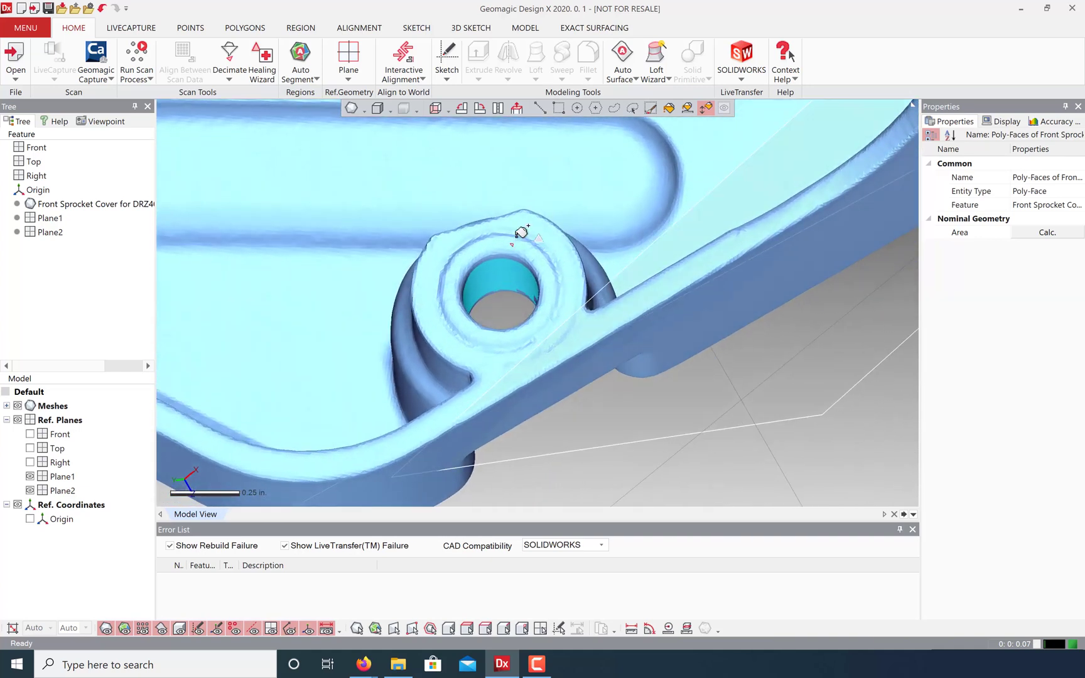
Step: Create Vector1 through the bore using the Find Cylinder Axis method
left_click(350, 74)
left_click(381, 128)
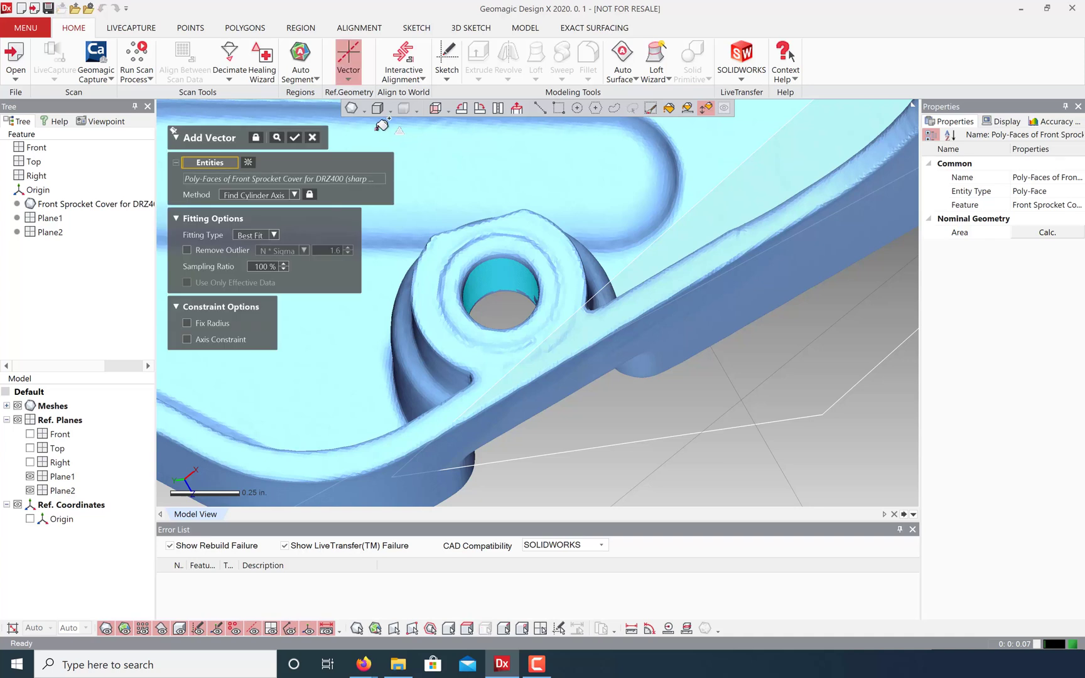
left_click(294, 195)
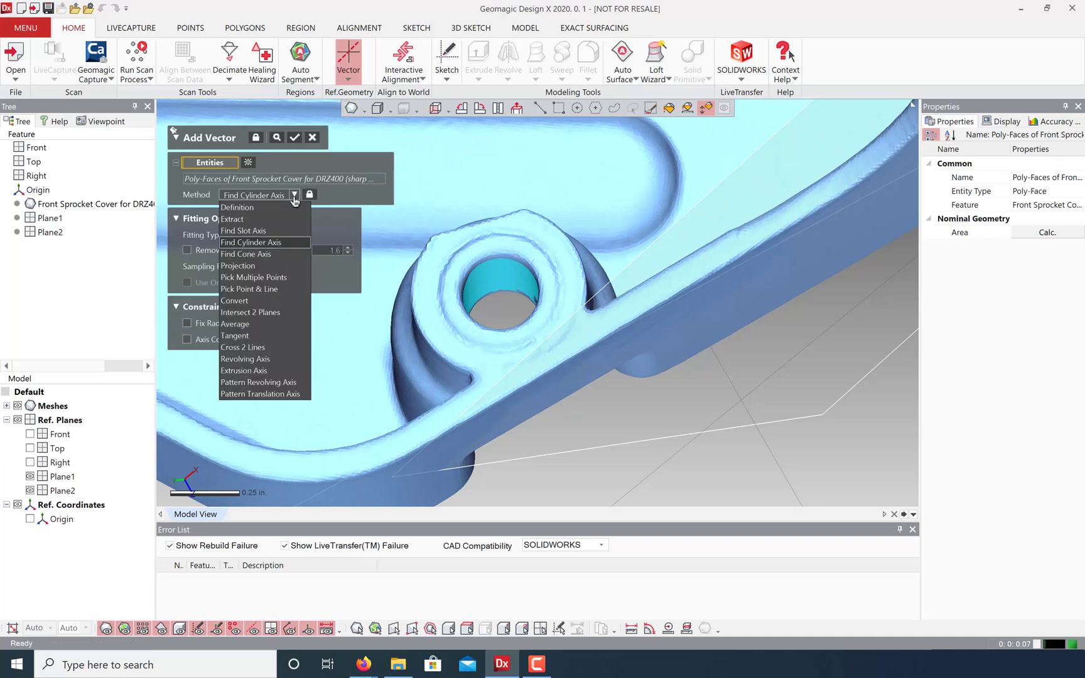
left_click(287, 241)
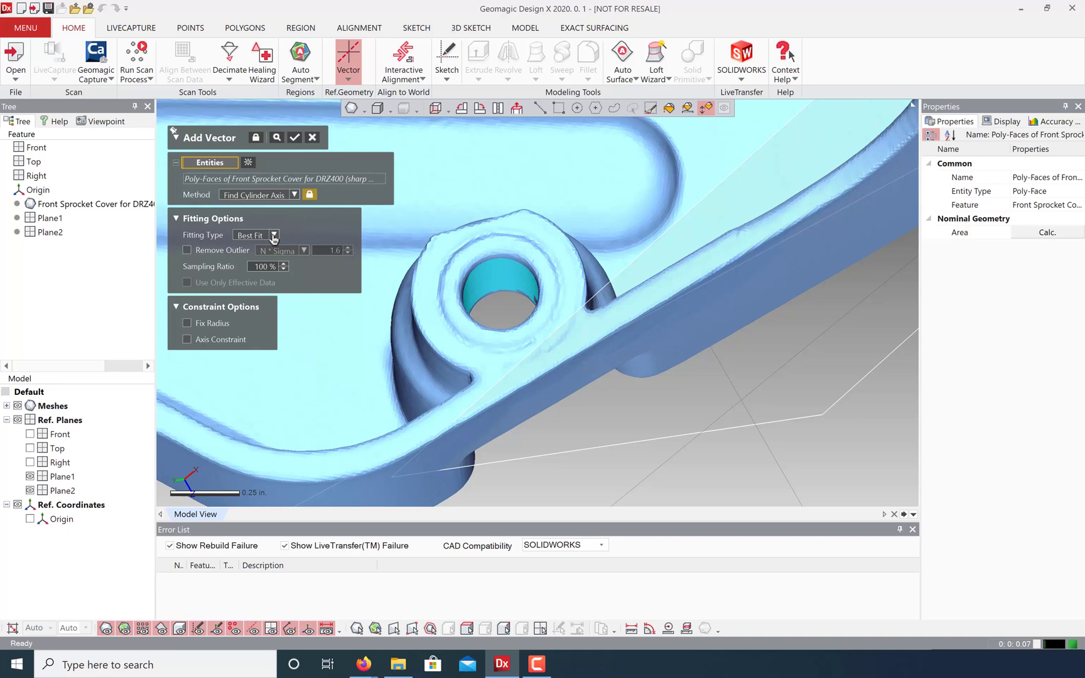
left_click(294, 138)
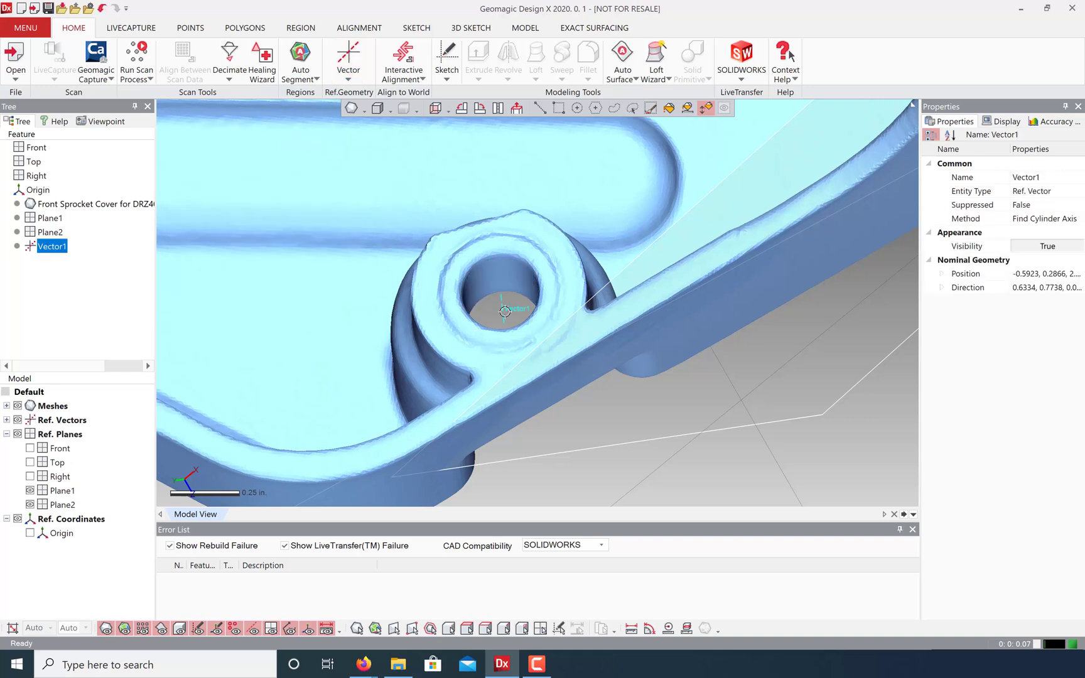
scroll(509, 367, "up", 5)
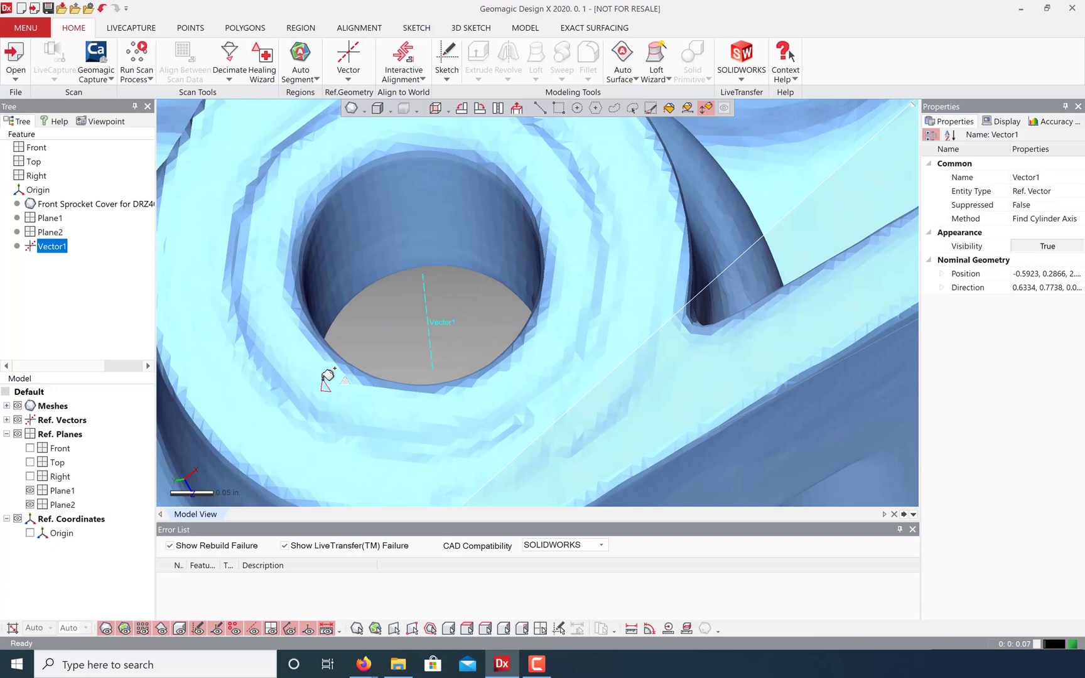
scroll(342, 312, "down", 8)
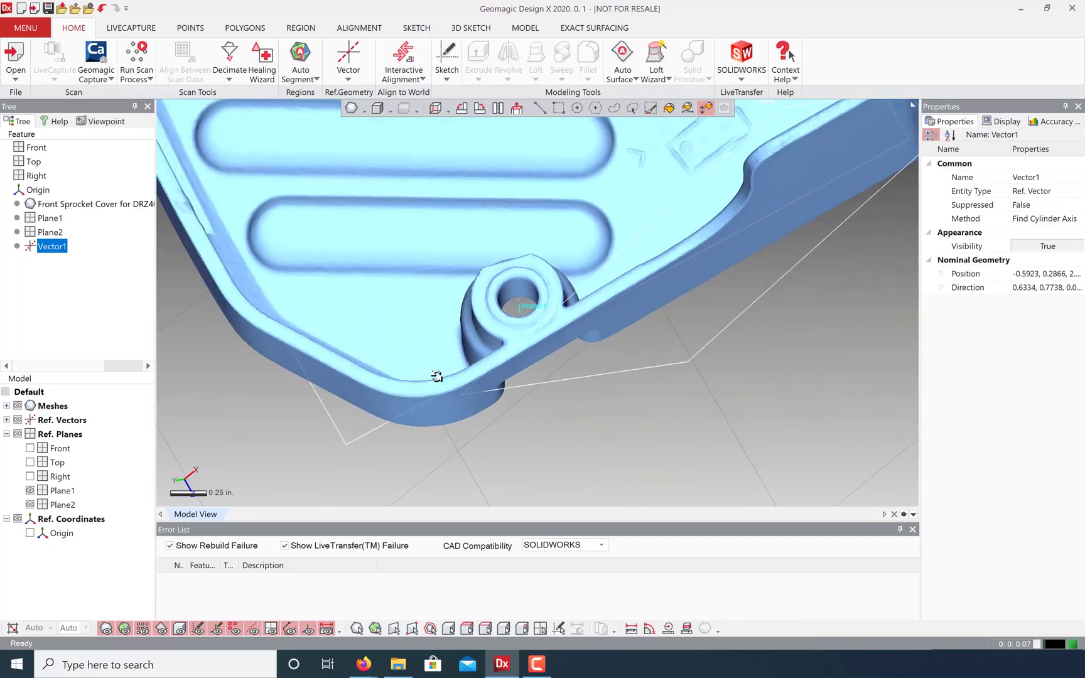
Step: Create Vector2 with the Intersect 2 Planes method from Plane2 and Plane1
right_click_drag(455, 300, 830, 310)
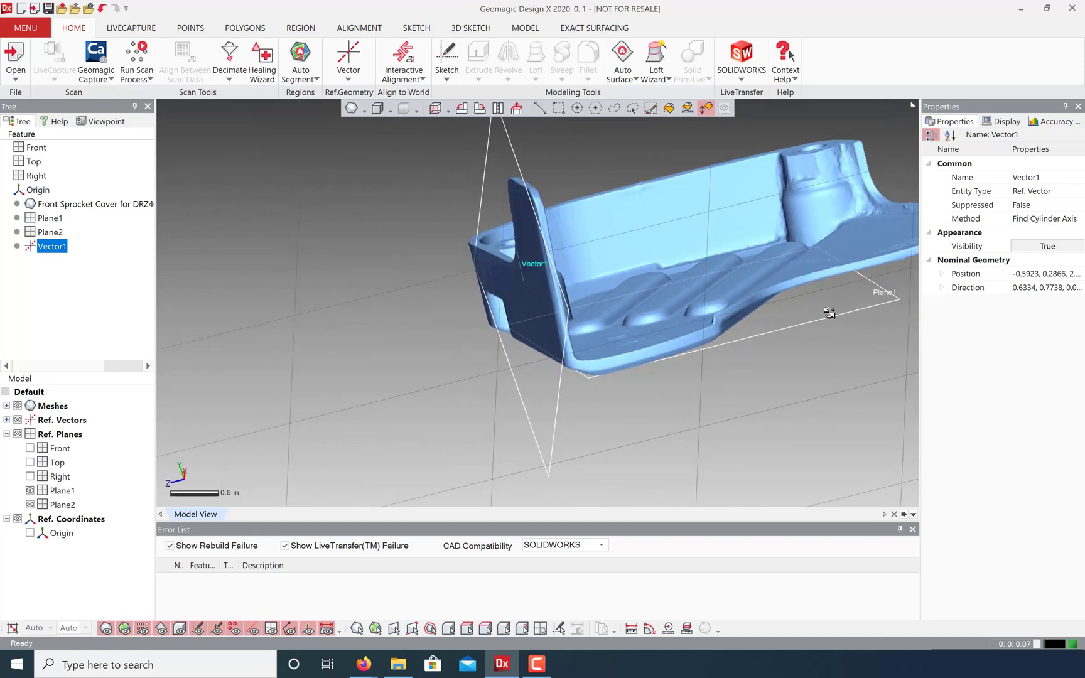
left_click(344, 60)
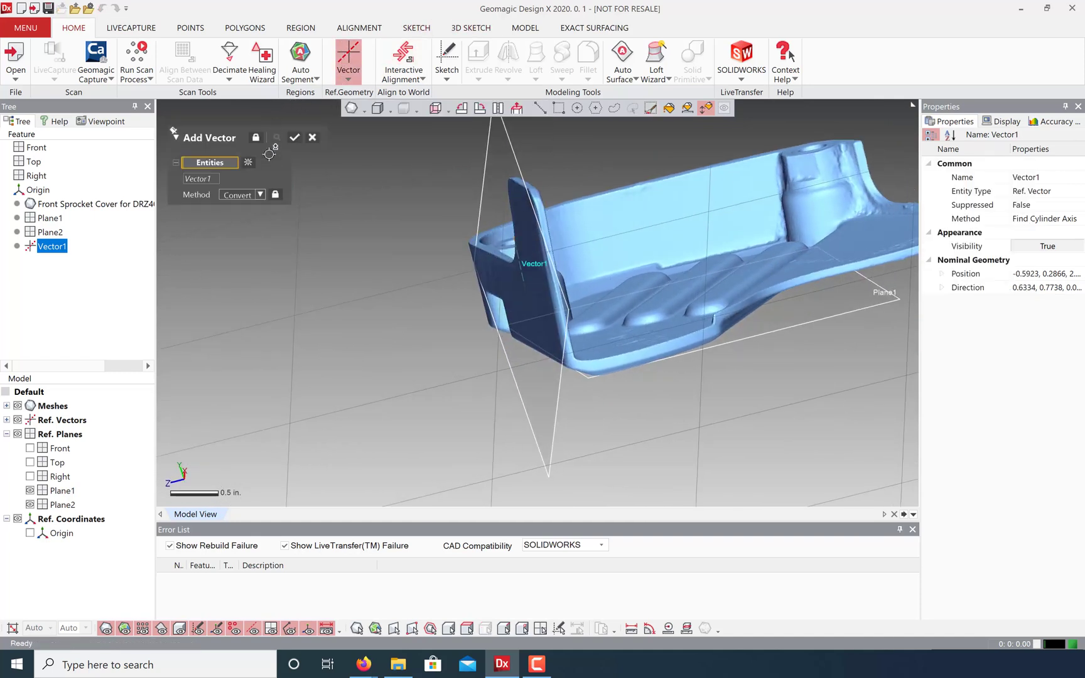
left_click(260, 195)
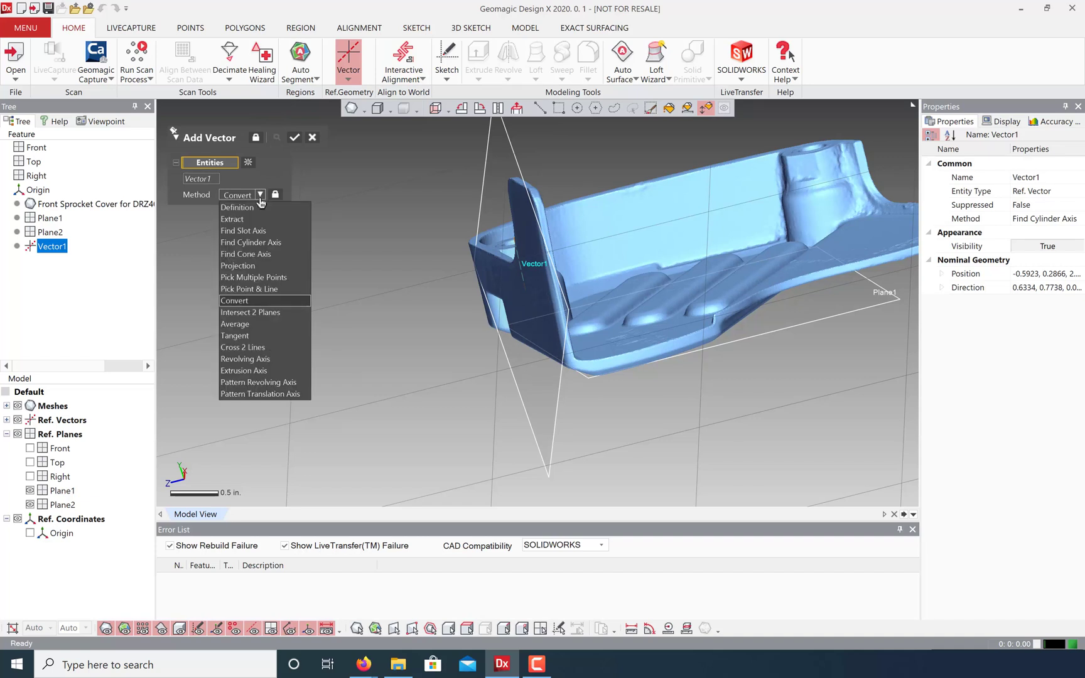
left_click(268, 312)
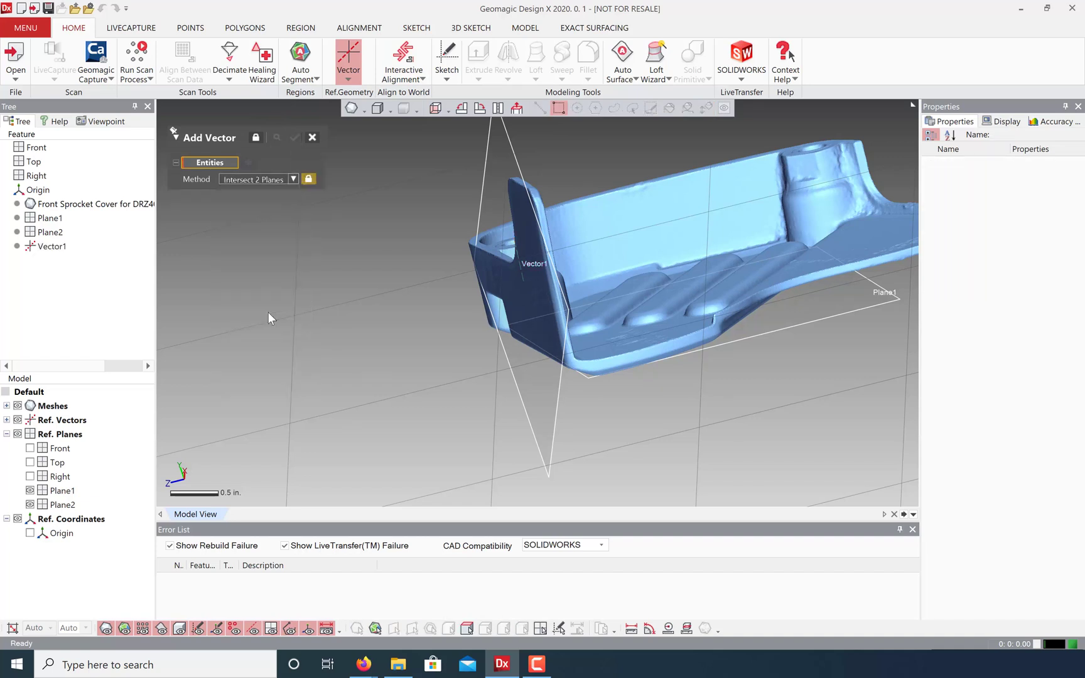
left_click(519, 161)
left_click(759, 269)
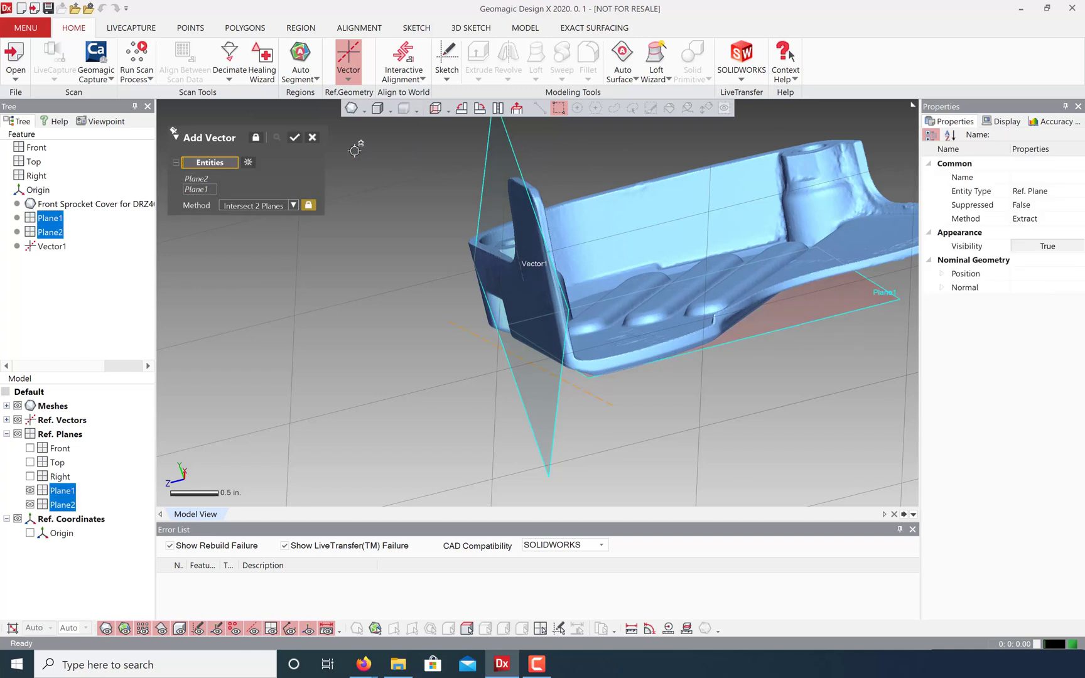
left_click(294, 138)
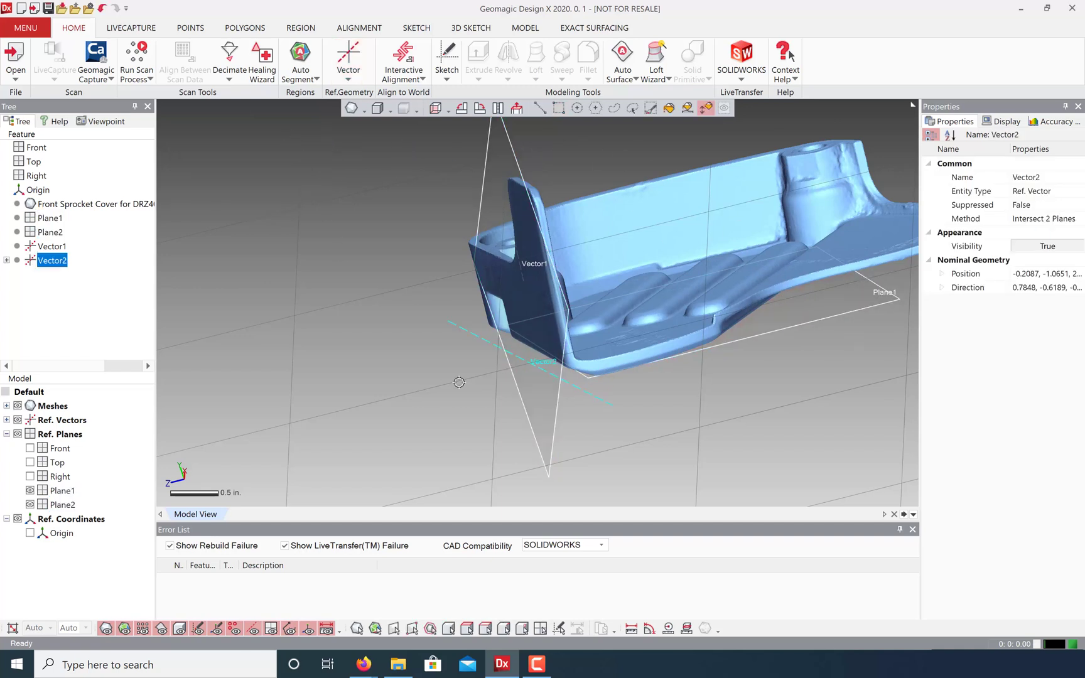
right_click_drag(503, 410, 523, 269)
left_click(300, 339)
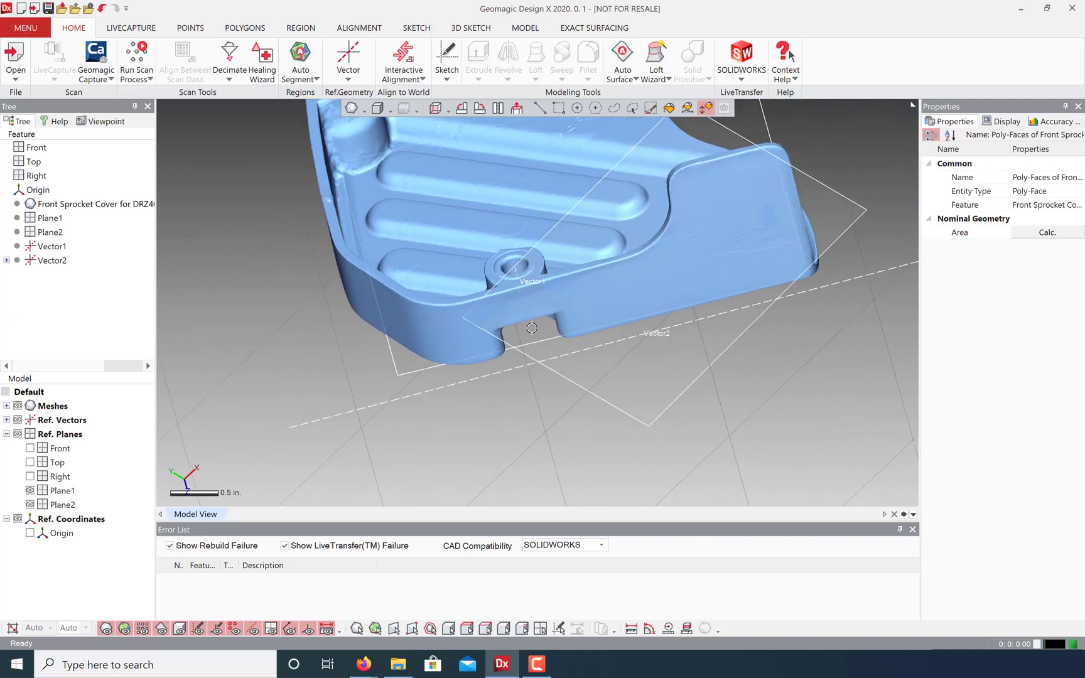
Step: Create Point1 with the Intersect Line & Face method from Vector1 and Plane1
left_click(348, 70)
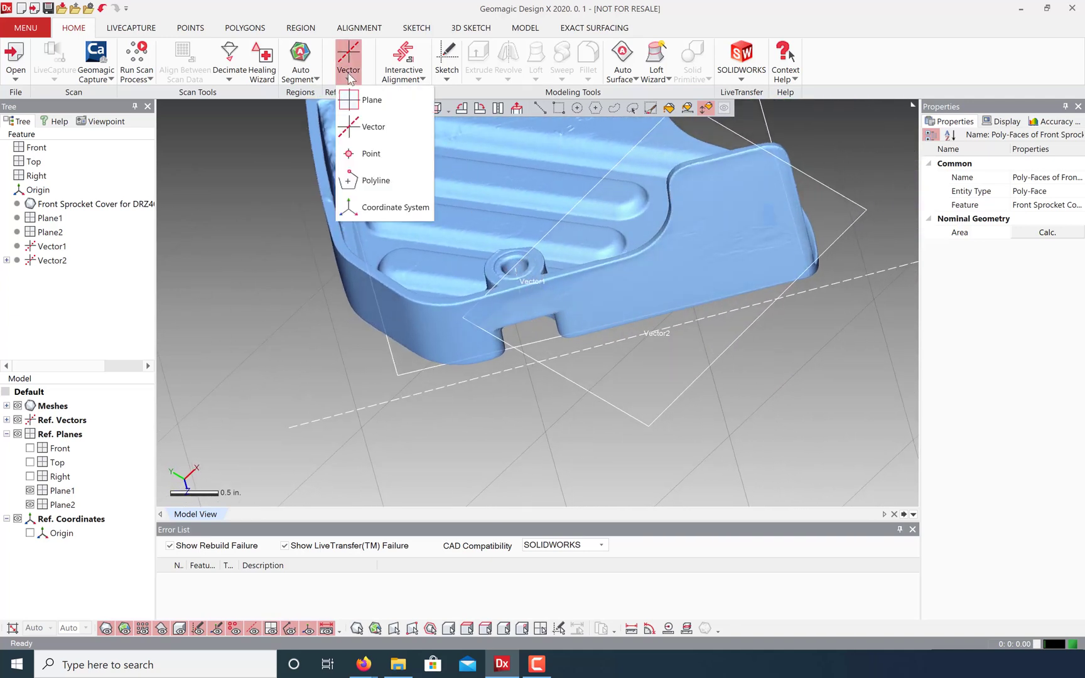
left_click(371, 154)
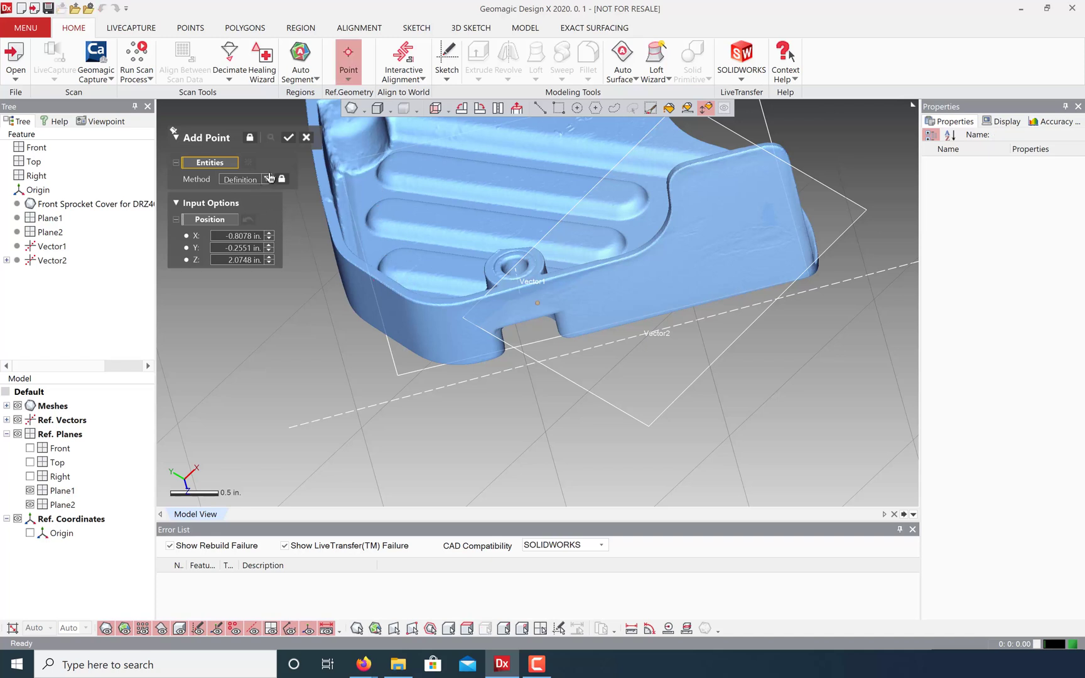
left_click(268, 179)
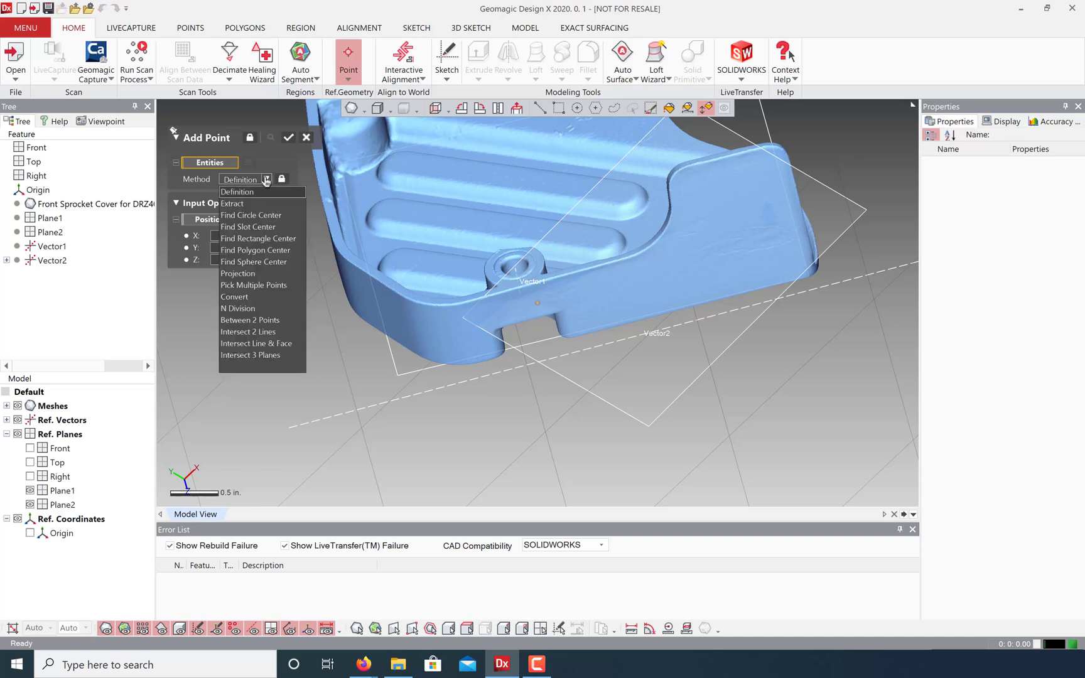
left_click(274, 345)
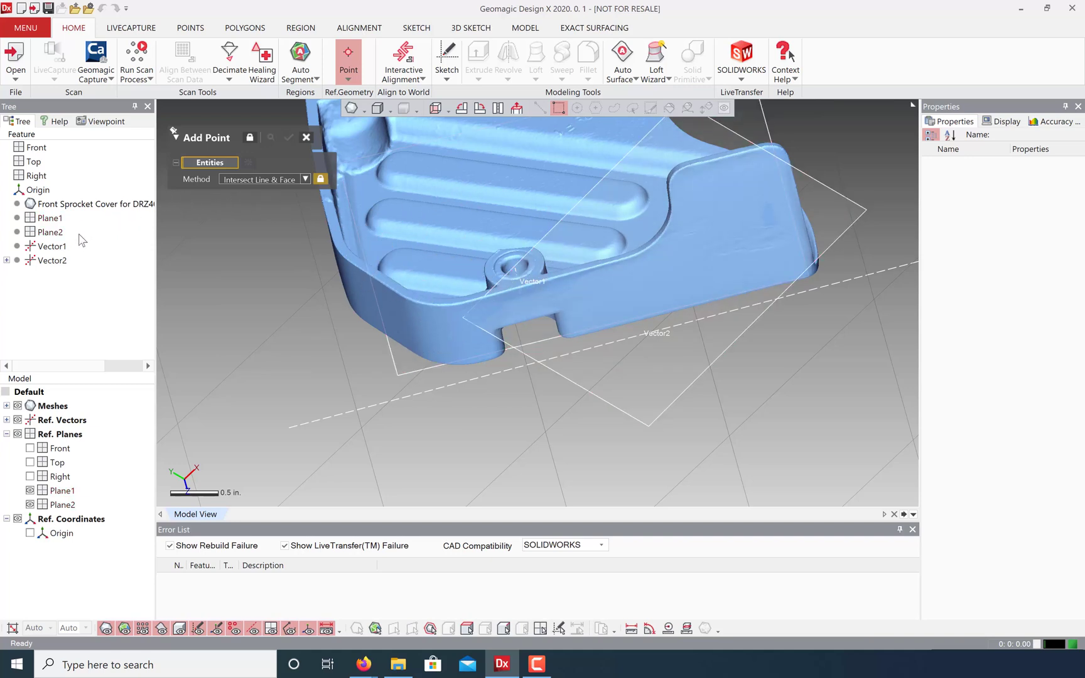
left_click(52, 246)
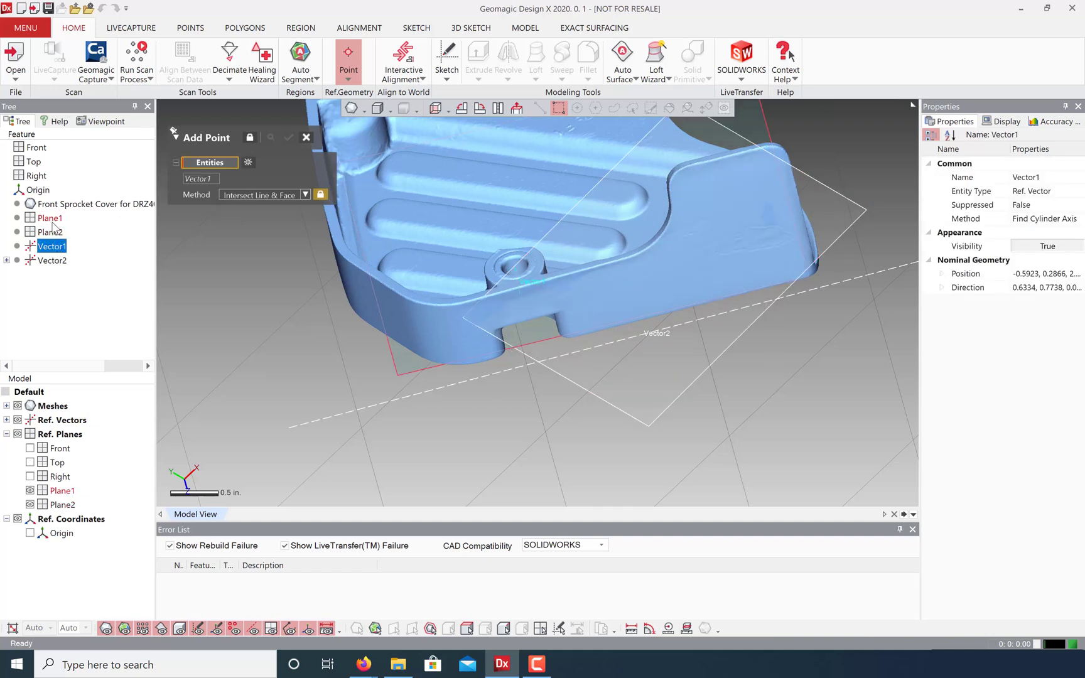
left_click(52, 223)
left_click(288, 137)
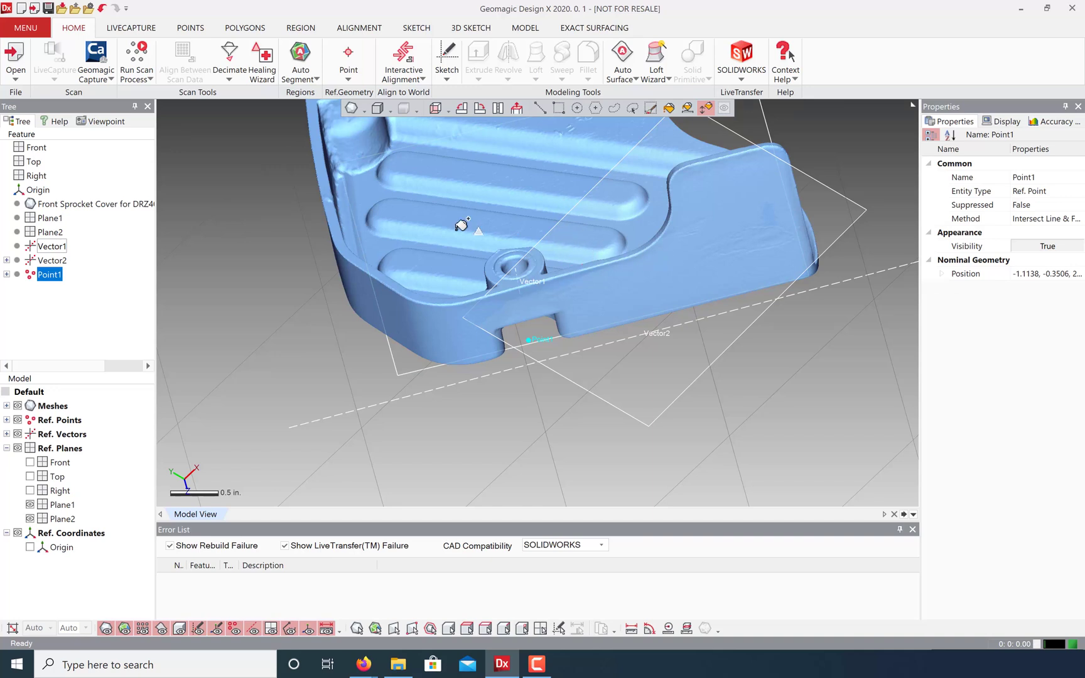
scroll(462, 225, "down", 3)
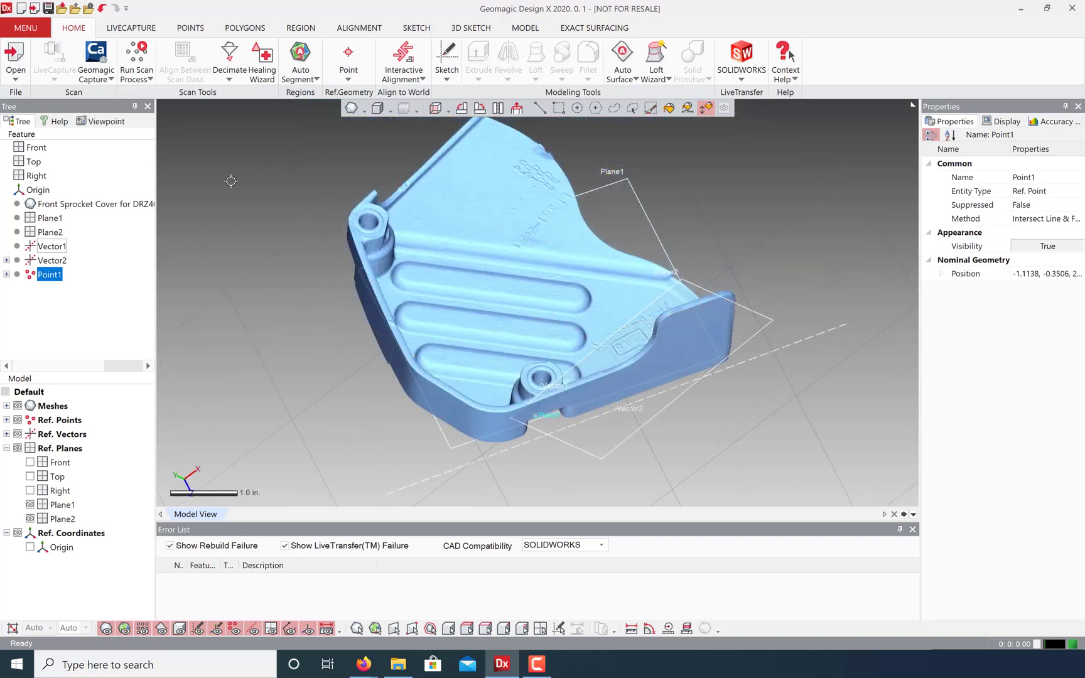
Step: Run Interactive X-Y-Z alignment: Point1 as origin, Vector1 as Y axis, Vector2 as Z axis
left_click(350, 33)
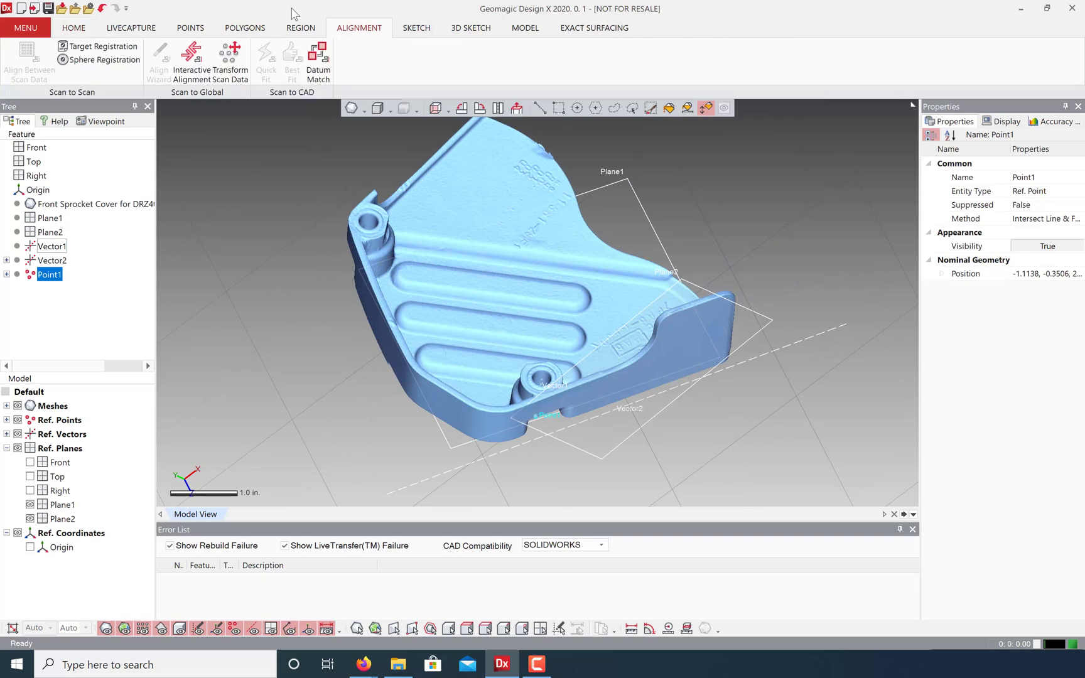
left_click(193, 60)
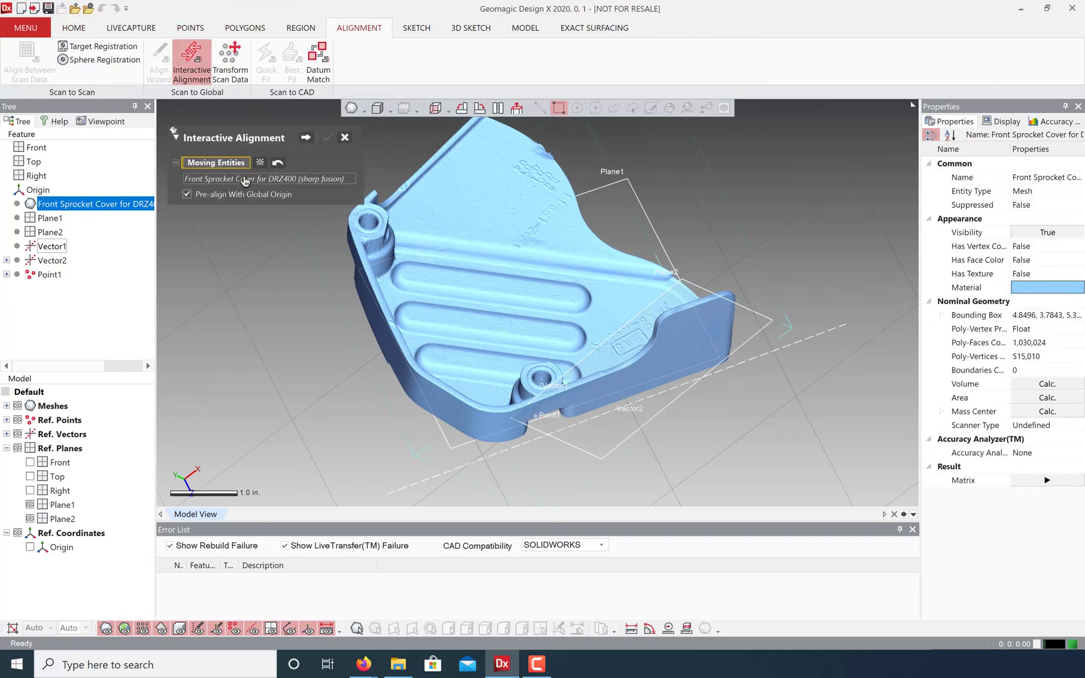
left_click(306, 138)
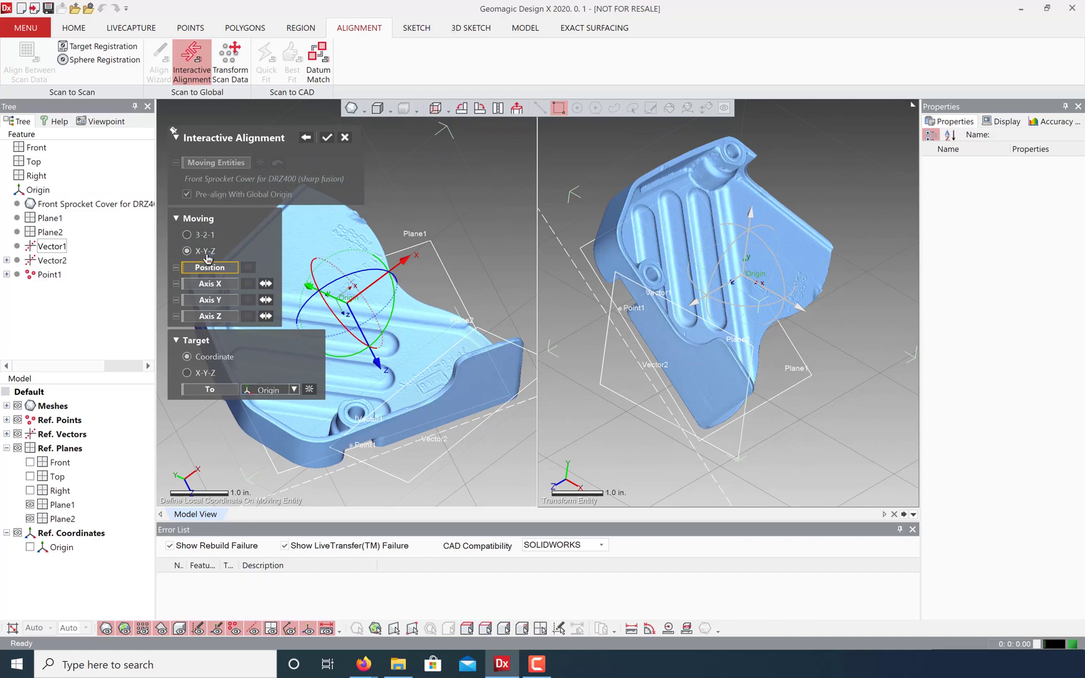
left_click(192, 235)
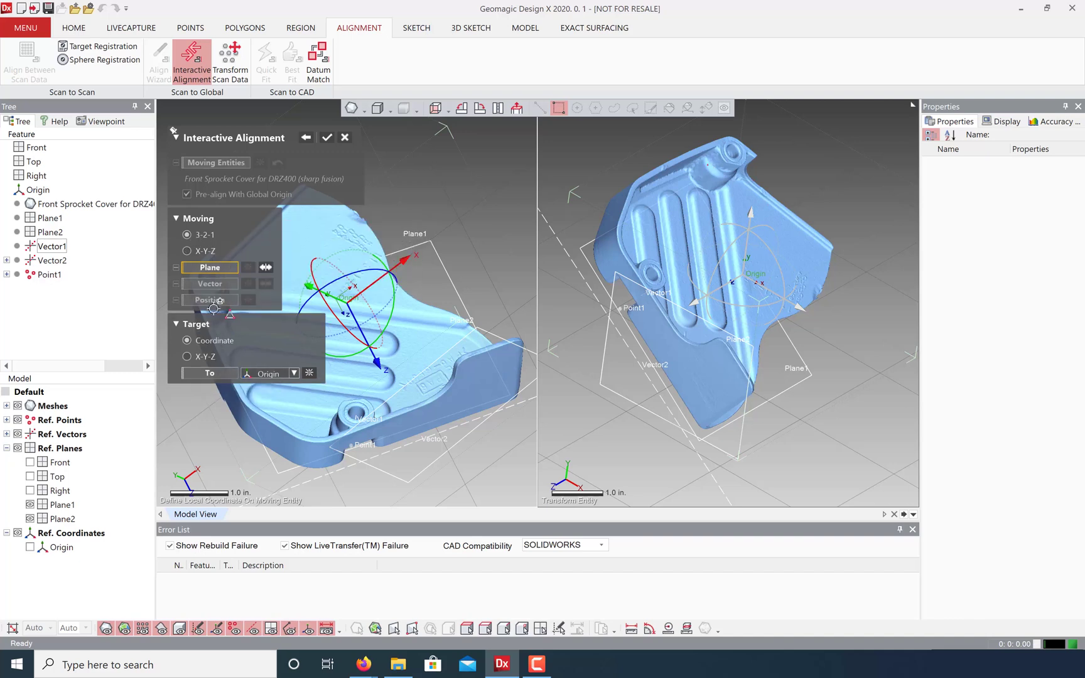
left_click(199, 251)
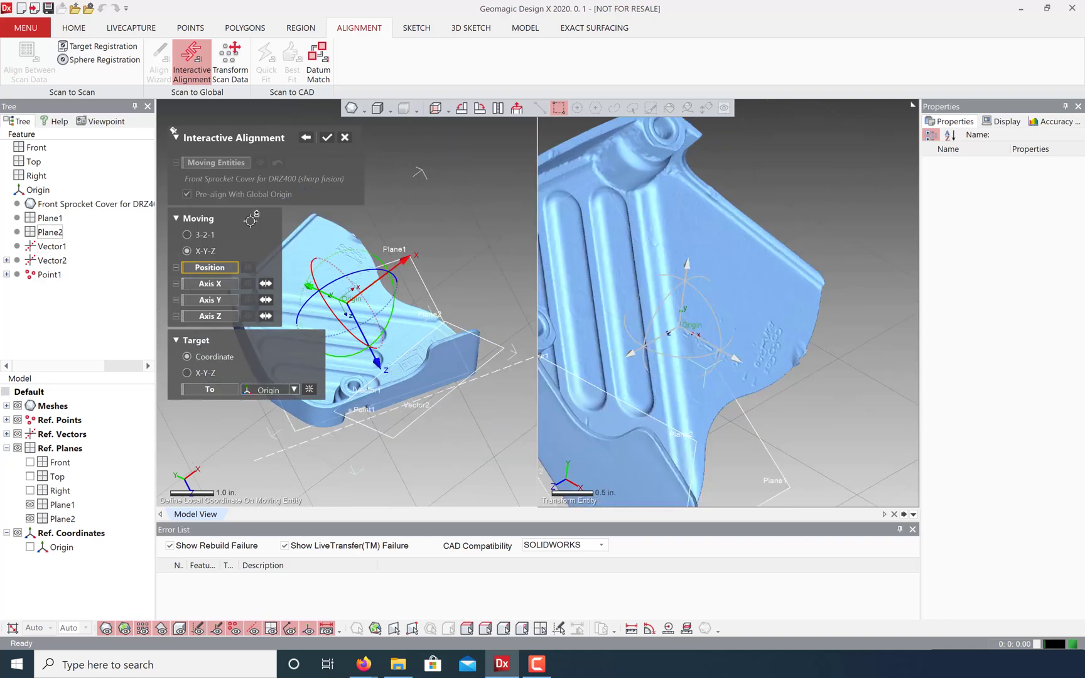
left_click(50, 274)
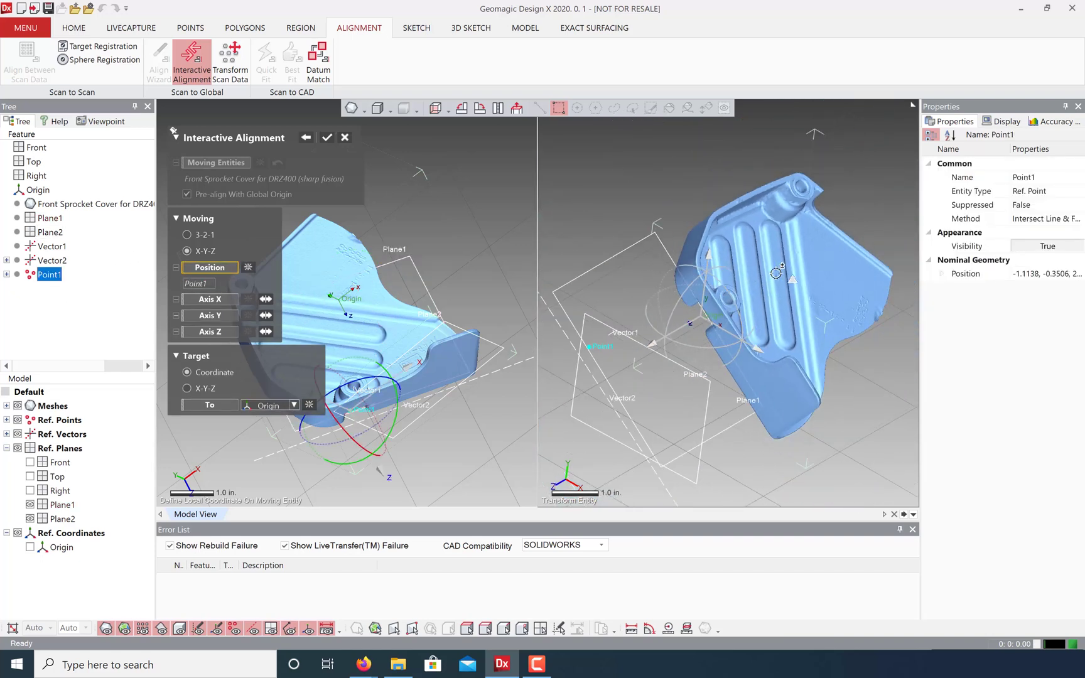
left_click(211, 315)
left_click(53, 247)
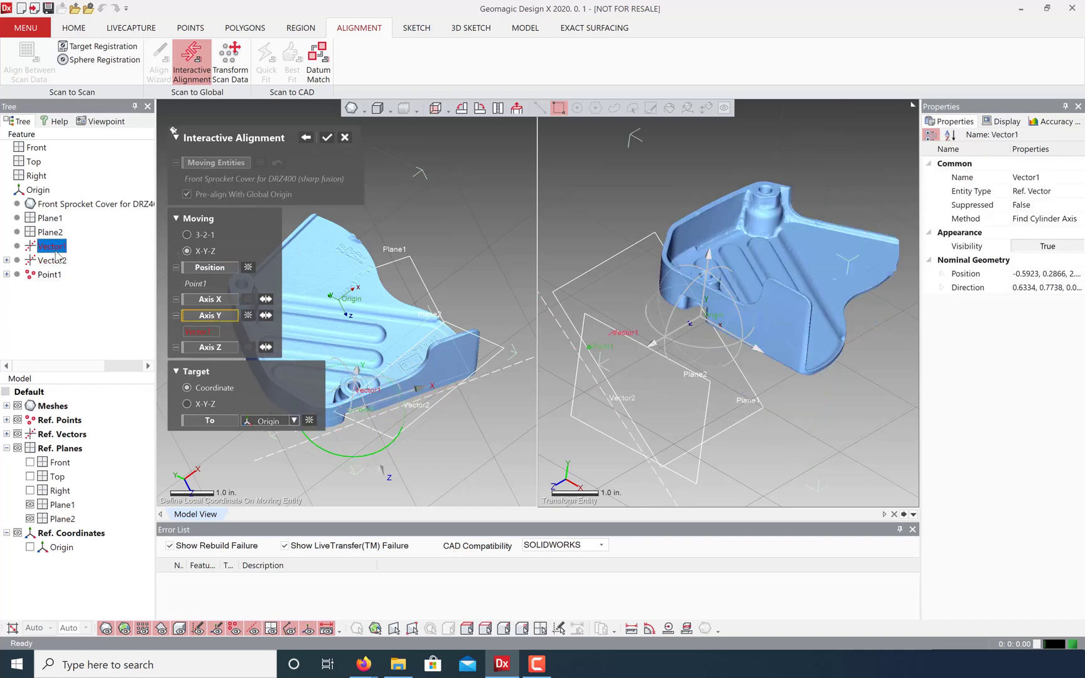
left_click(210, 348)
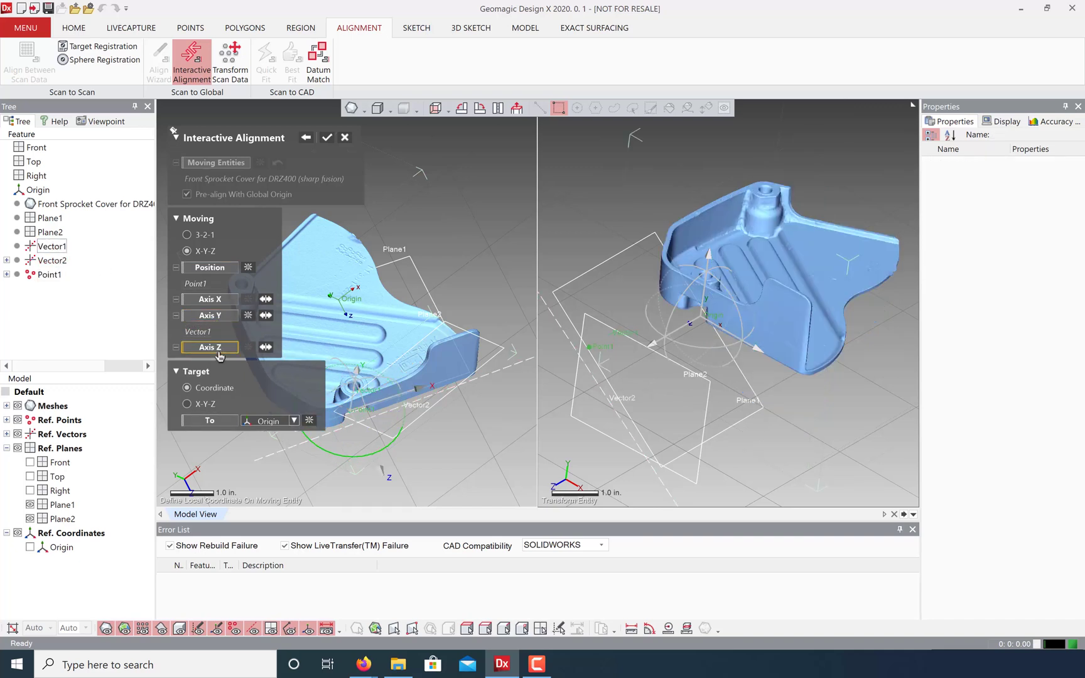
left_click(52, 260)
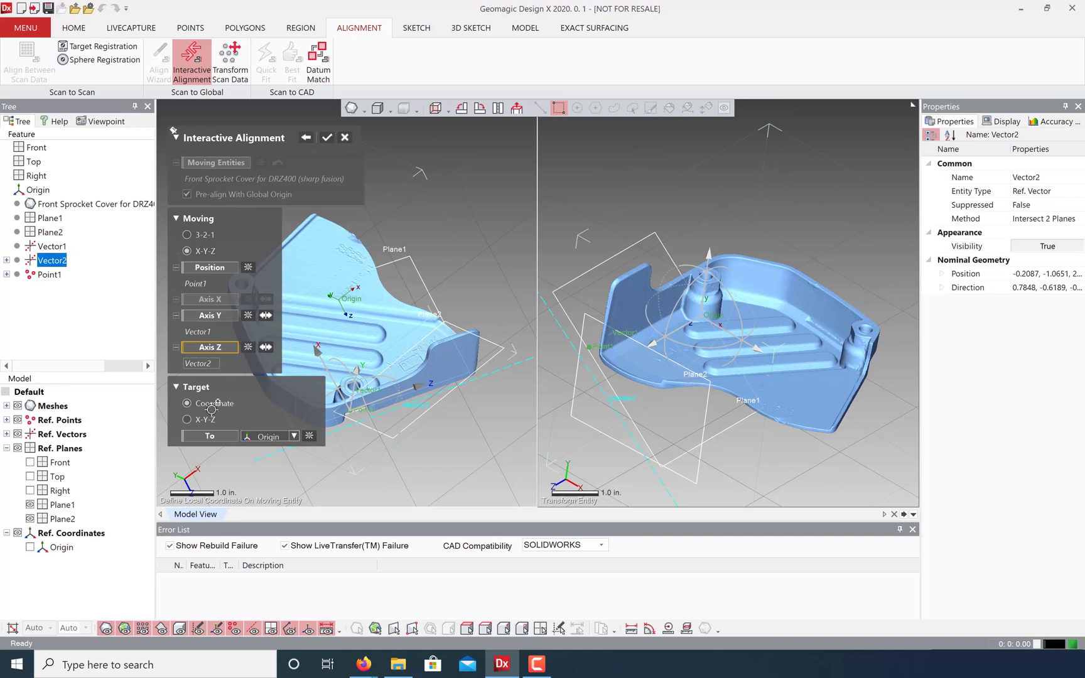
left_click(327, 137)
right_click_drag(334, 416, 283, 213)
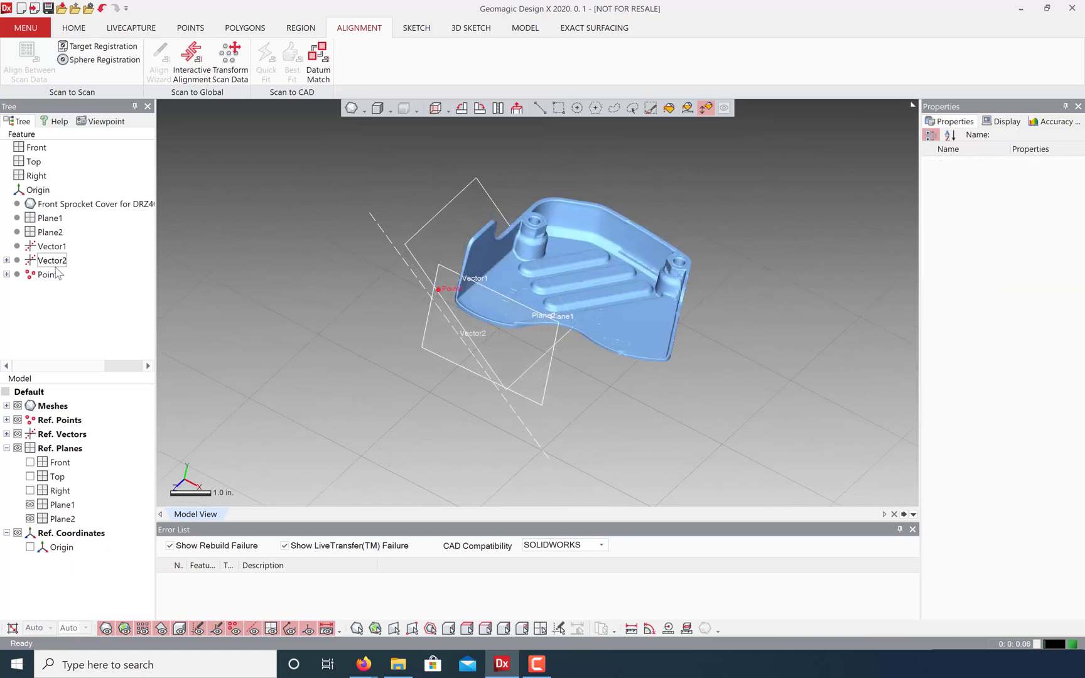
Step: Delete Plane1 through Point1 from the feature tree and confirm
left_click(49, 218)
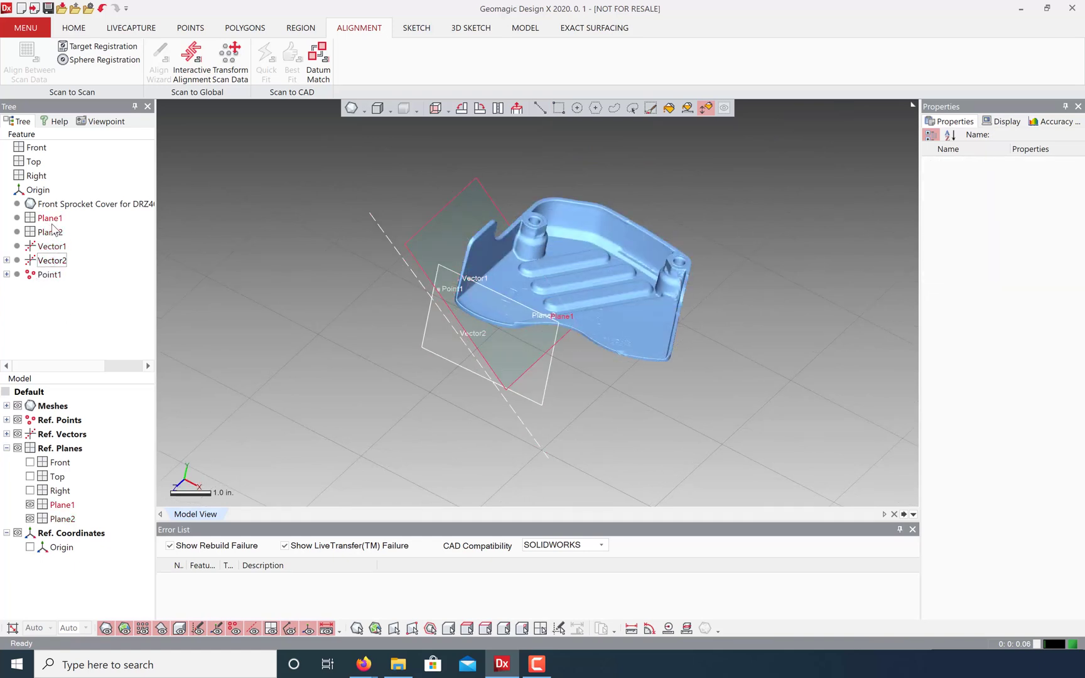
left_click(56, 277, "shift")
right_click(55, 275)
left_click(88, 281)
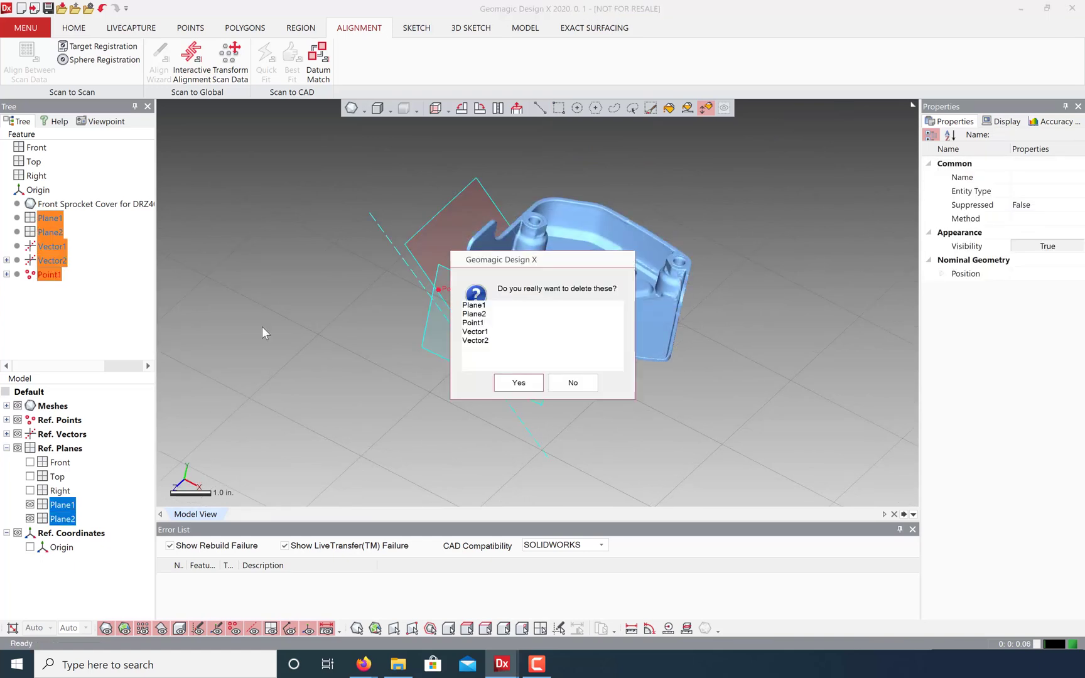
left_click(504, 378)
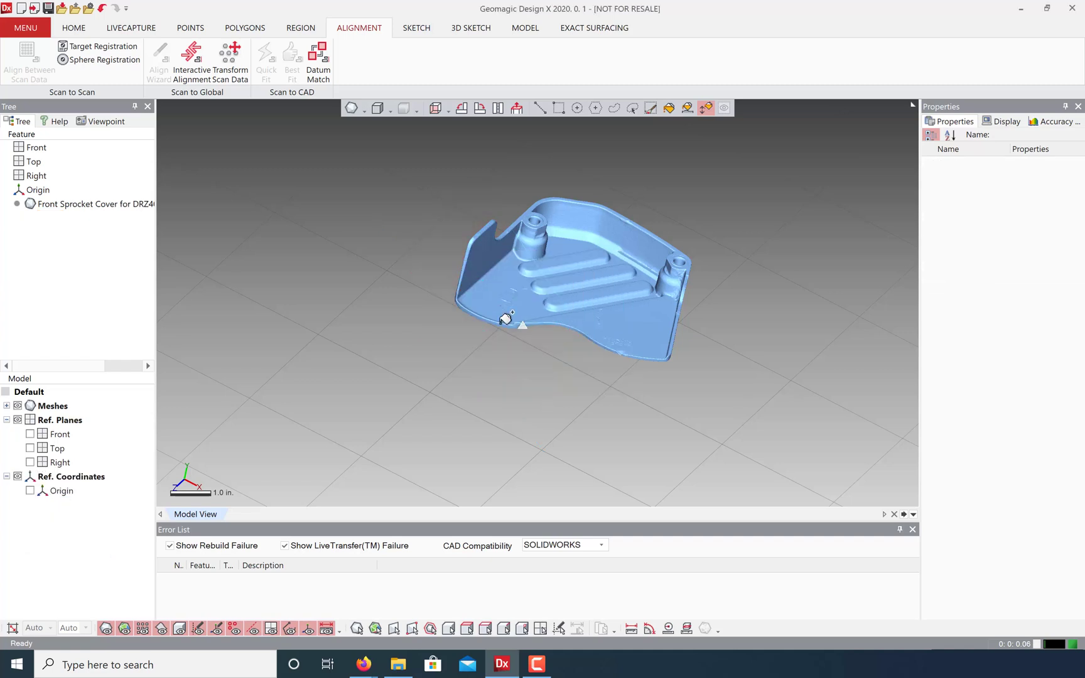
Step: View the aligned cover from Top, Front and Side, then orbit to an oblique angle
left_click(448, 110)
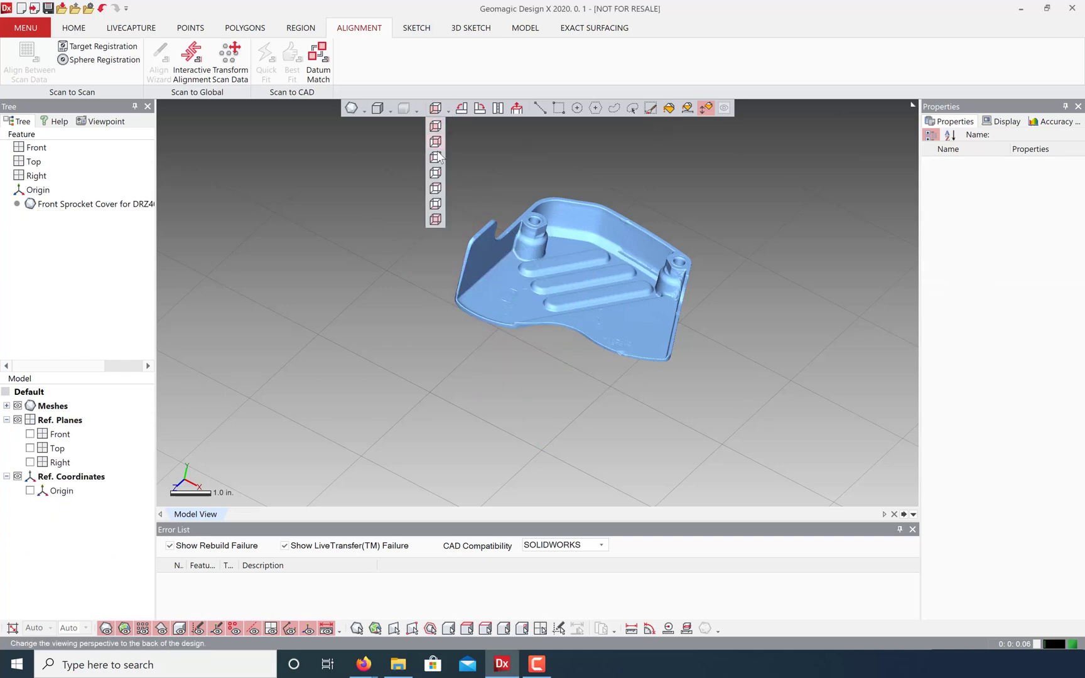
left_click(435, 189)
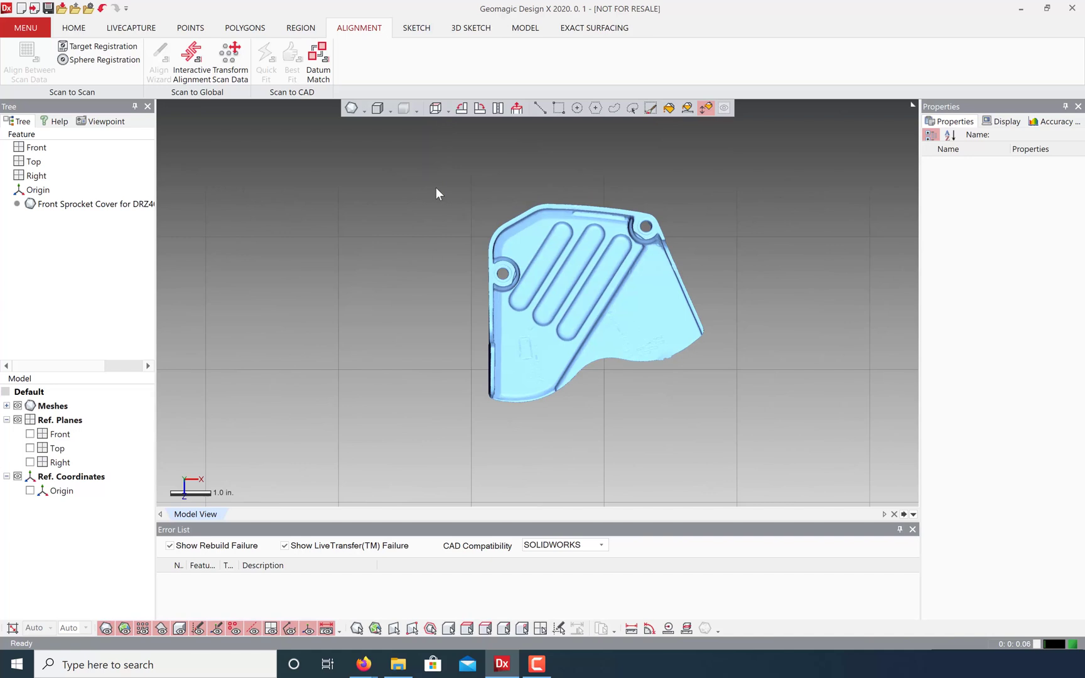
left_click(450, 108)
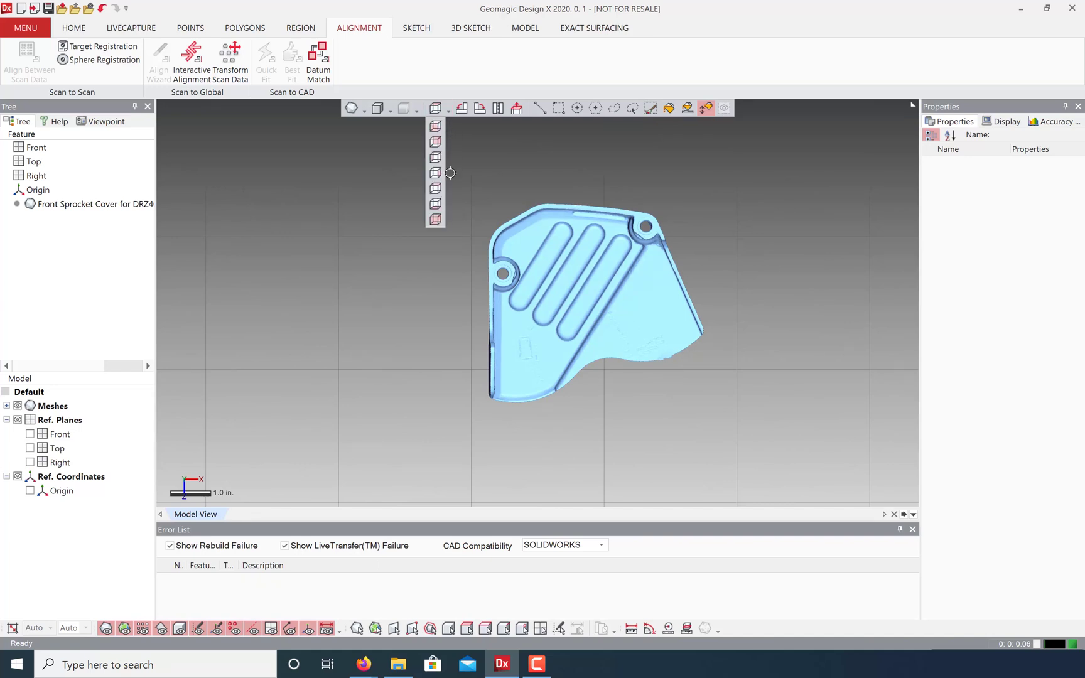
left_click(439, 206)
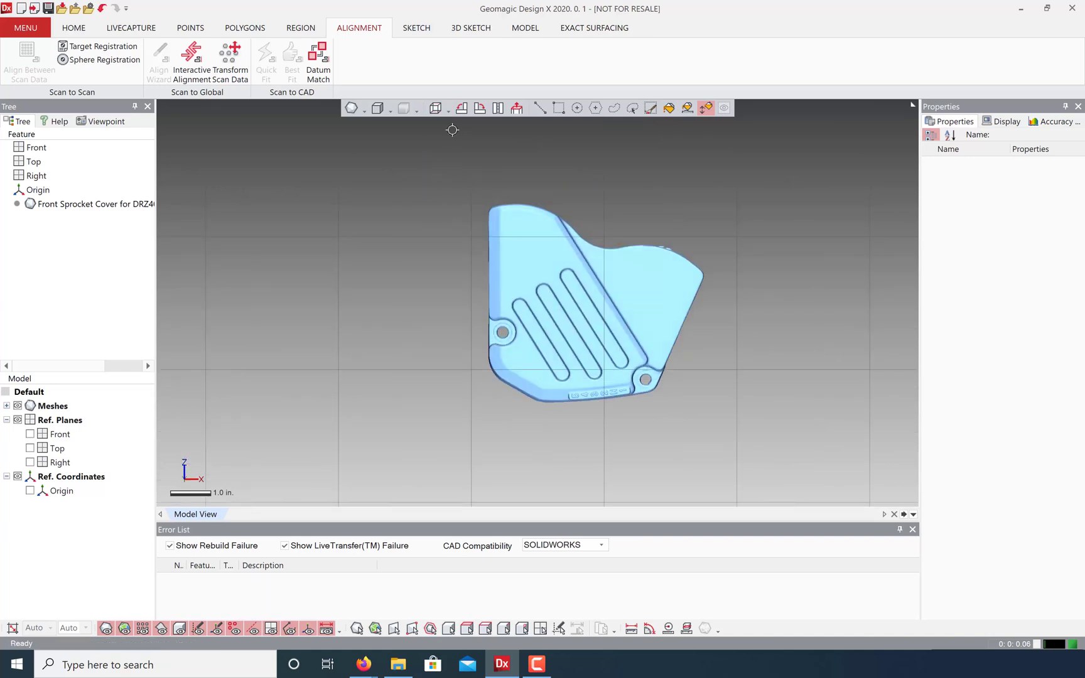
left_click(449, 109)
left_click(436, 160)
right_click_drag(638, 312, 582, 387)
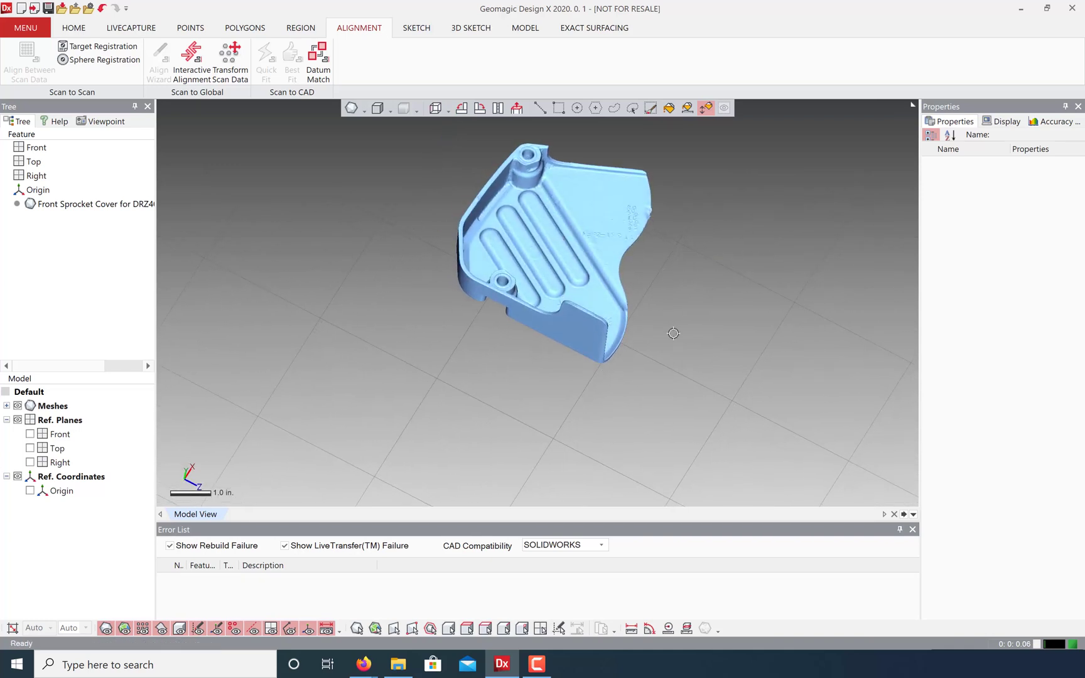